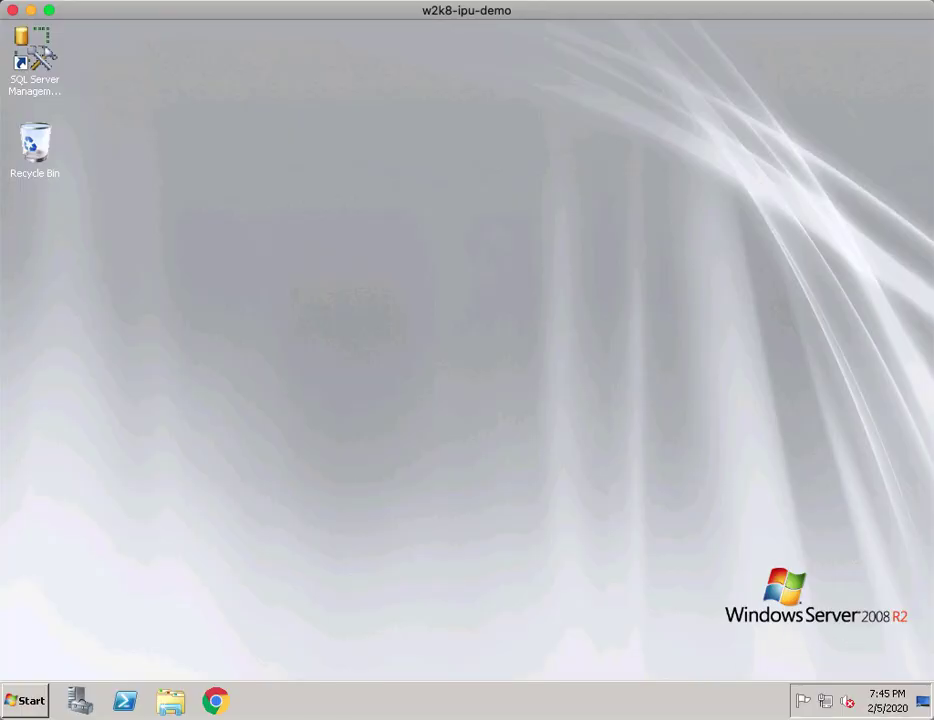
# Open the System properties showing Windows Server 2008 R2 Datacenter SP1 with 4.00 GB RAM.
pyautogui.click(26, 702)
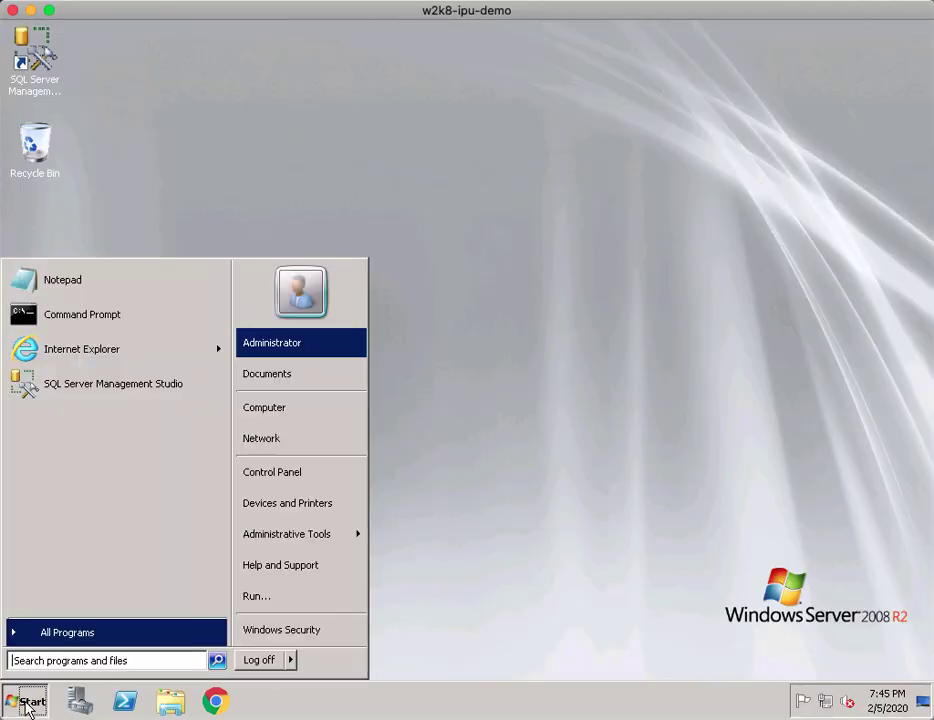
pyautogui.rightClick(293, 407)
pyautogui.click(354, 529)
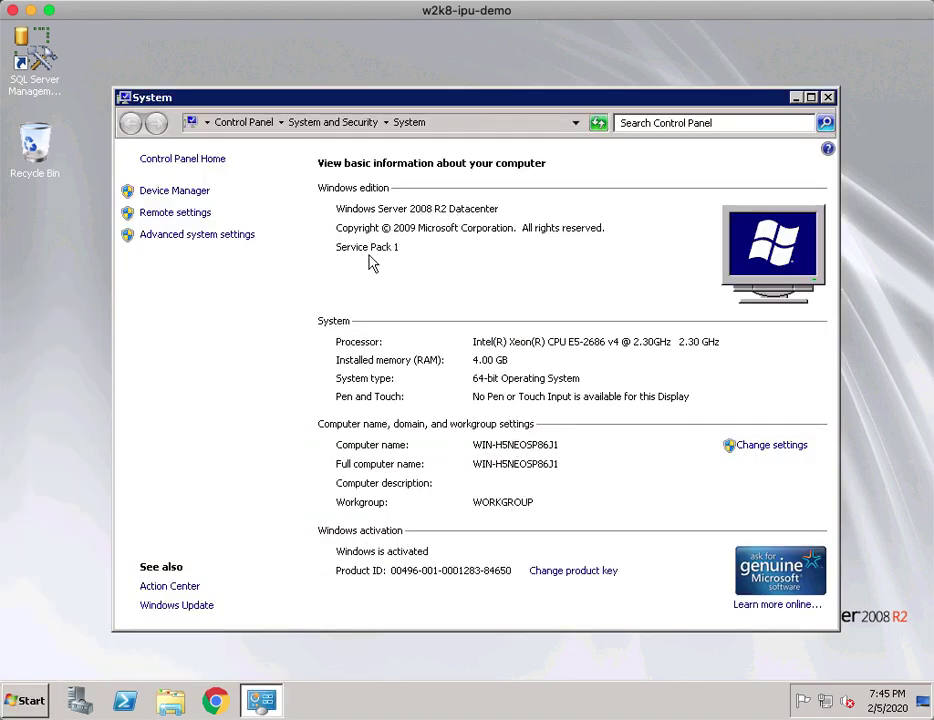
# Close System and connect SQL Server Management Studio to the localhost server.
pyautogui.click(829, 98)
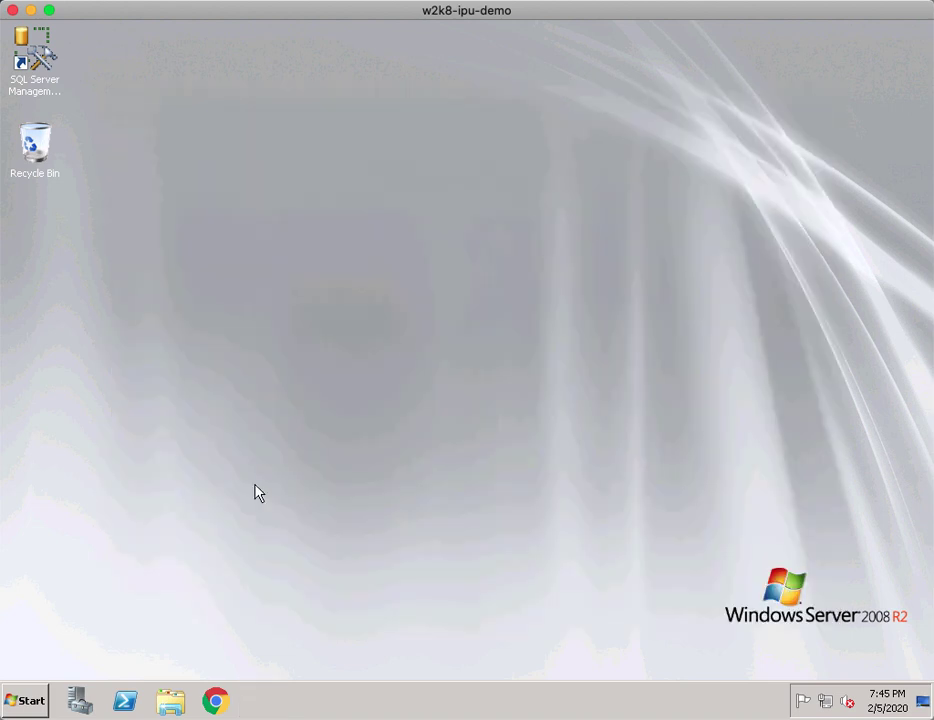
pyautogui.doubleClick(44, 63)
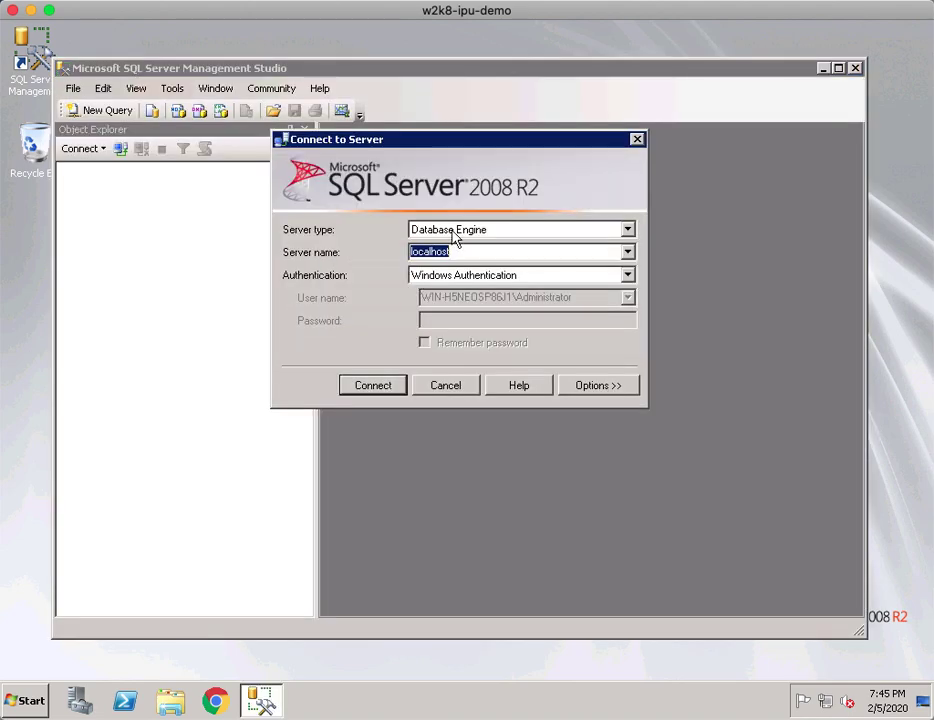
pyautogui.click(369, 388)
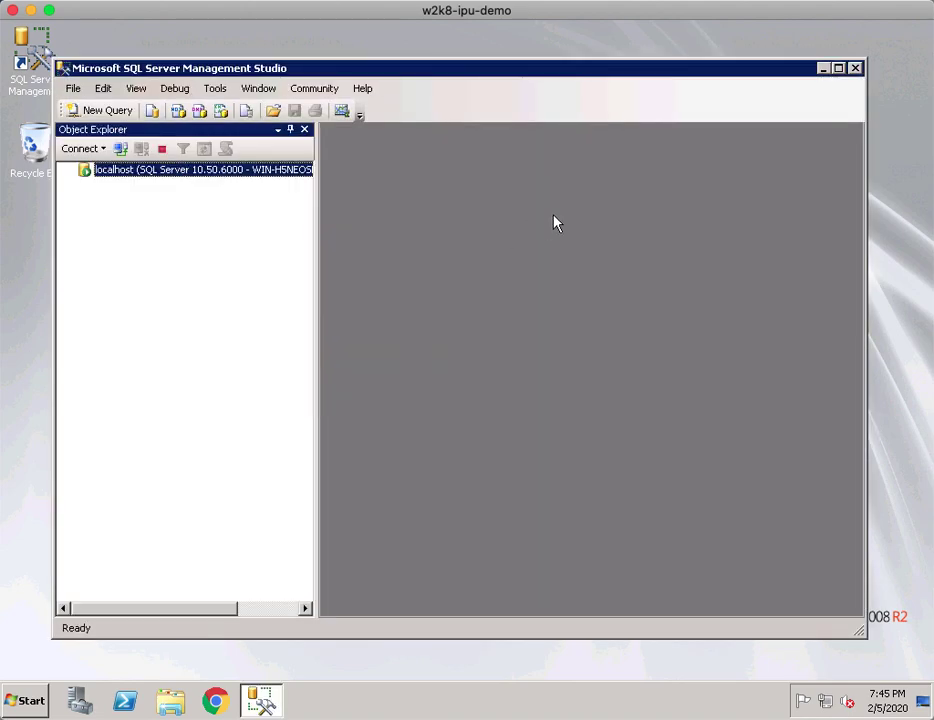
# Expand localhost (SQL Server 10.50.6000) to list its databases, then open an Explorer Libraries window.
pyautogui.click(838, 69)
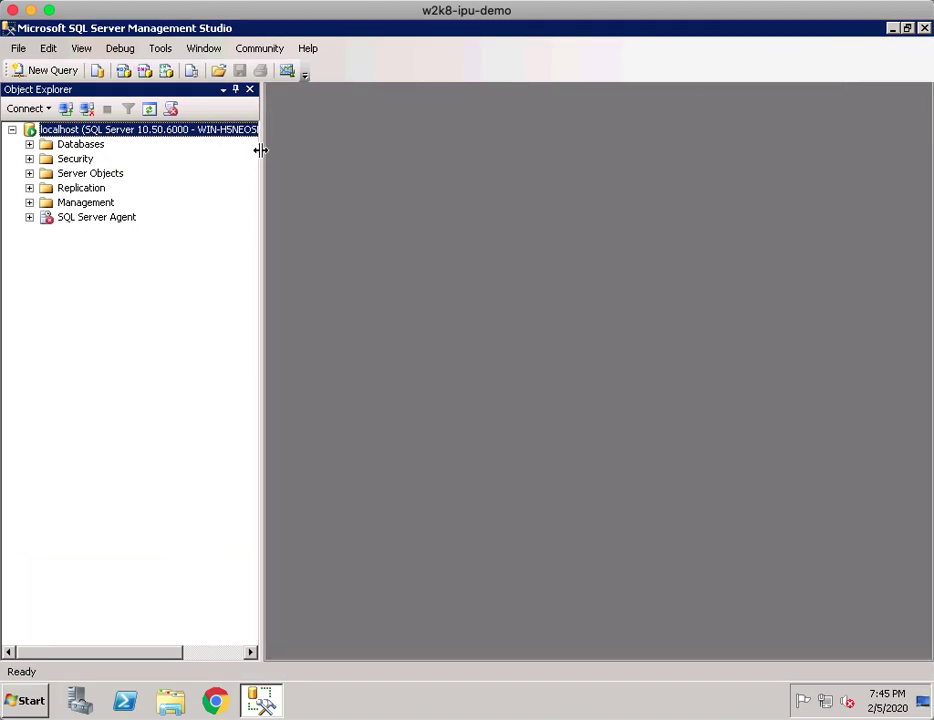
pyautogui.moveTo(260, 150); pyautogui.dragTo(305, 150)
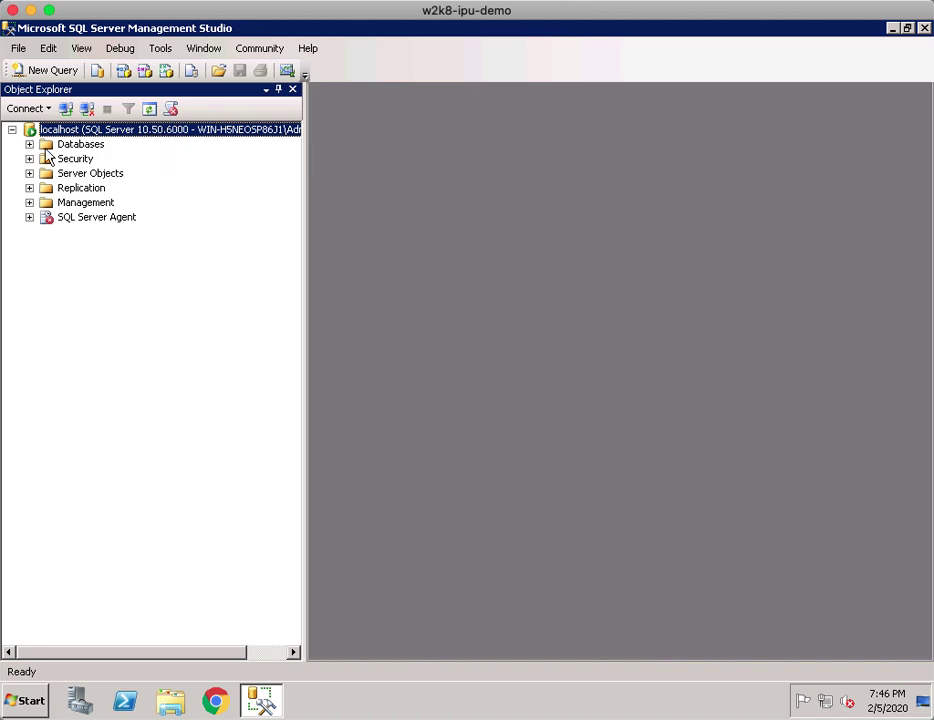
pyautogui.click(29, 144)
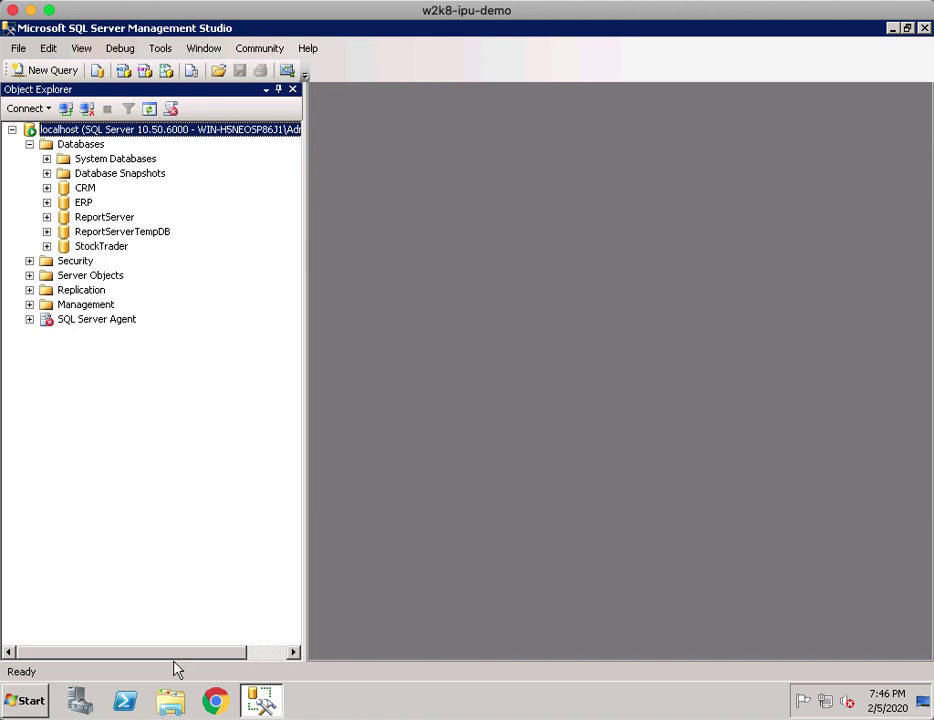
pyautogui.click(170, 700)
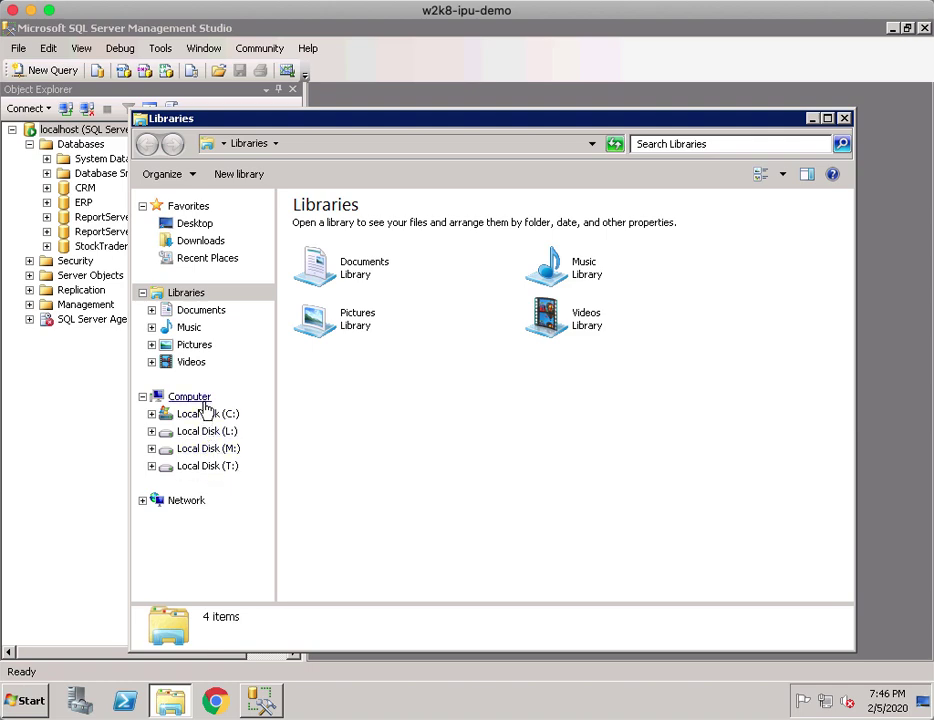
# Open the SQL2017 setup folder on Local Disk (T:).
pyautogui.click(197, 467)
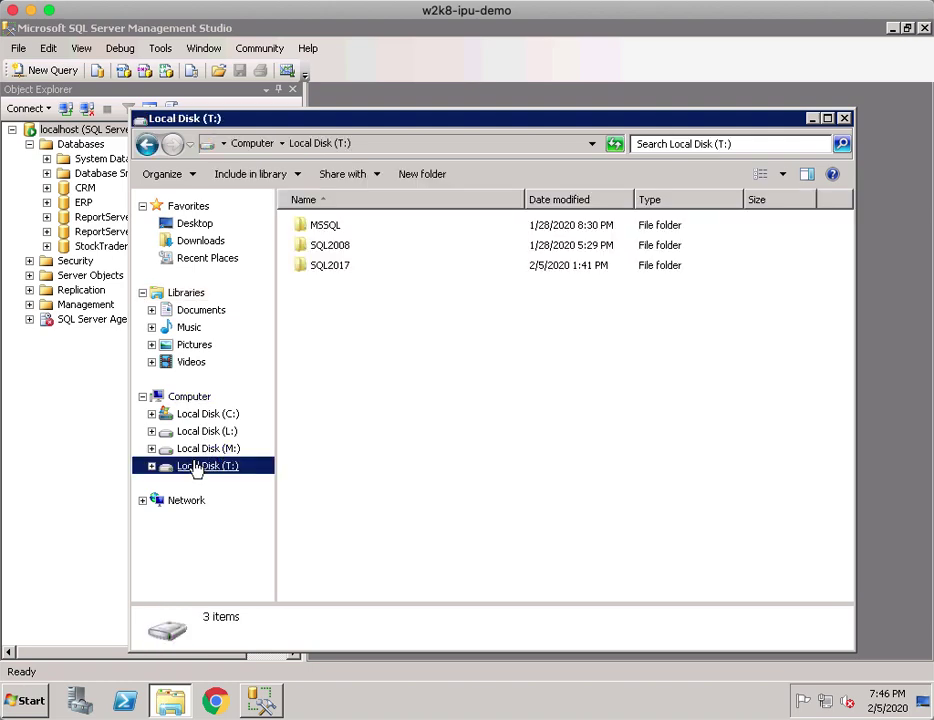
pyautogui.doubleClick(331, 268)
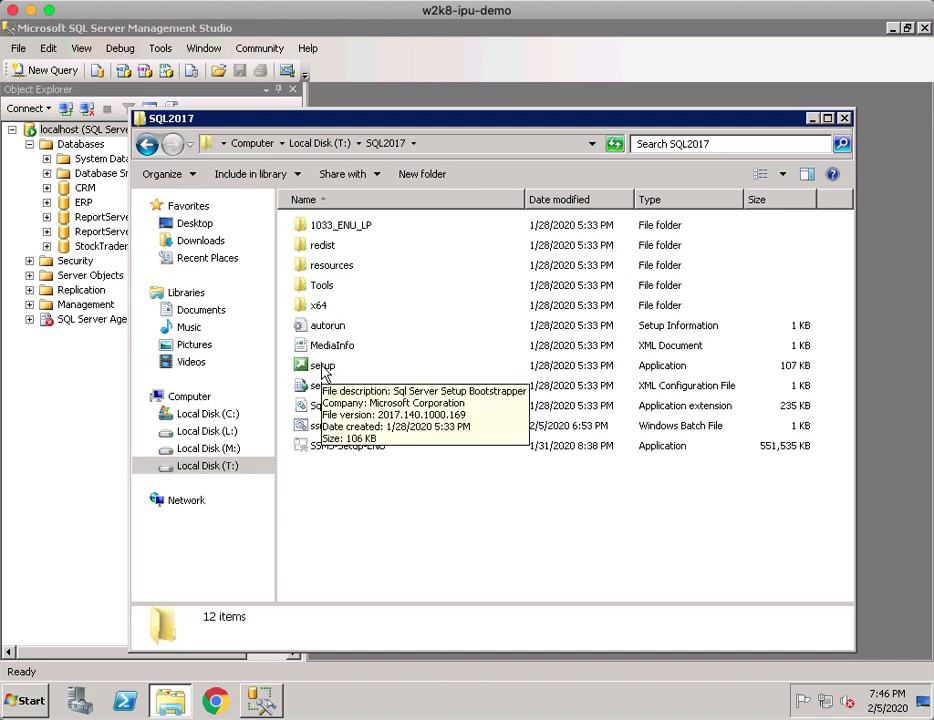
pyautogui.moveTo(354, 456)
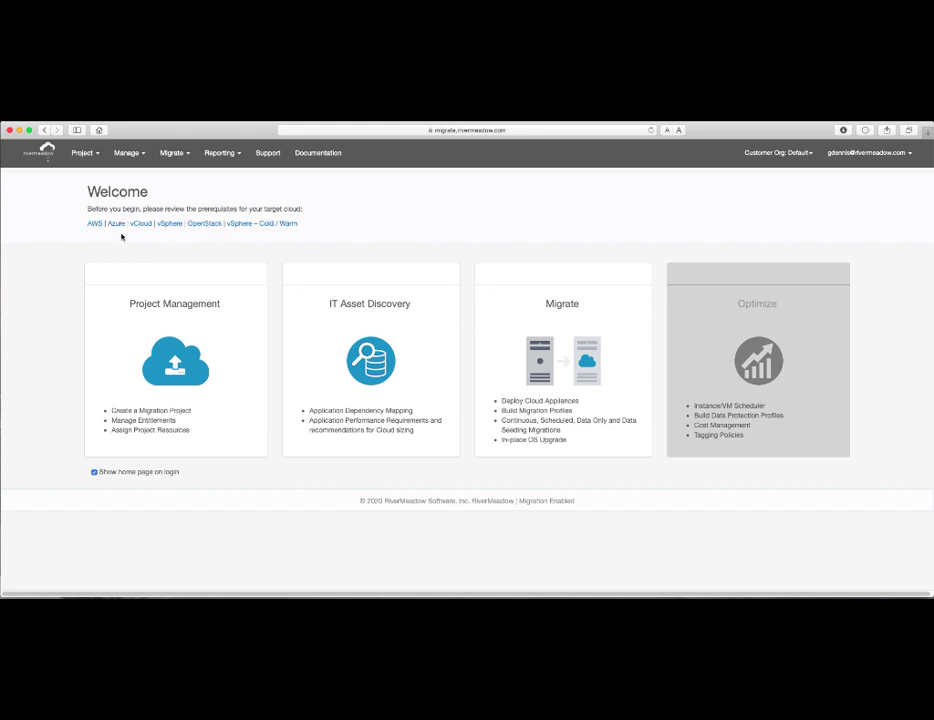
# Confirm under Cloud Appliances that the Azure - East US appliance is deployed and ready.
pyautogui.click(129, 153)
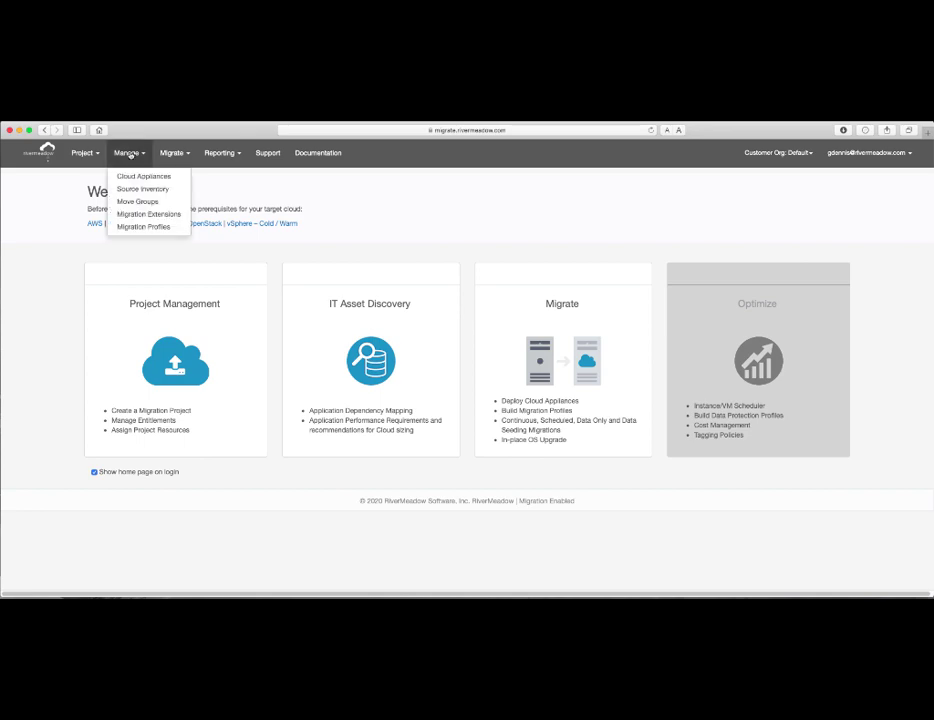
pyautogui.click(129, 176)
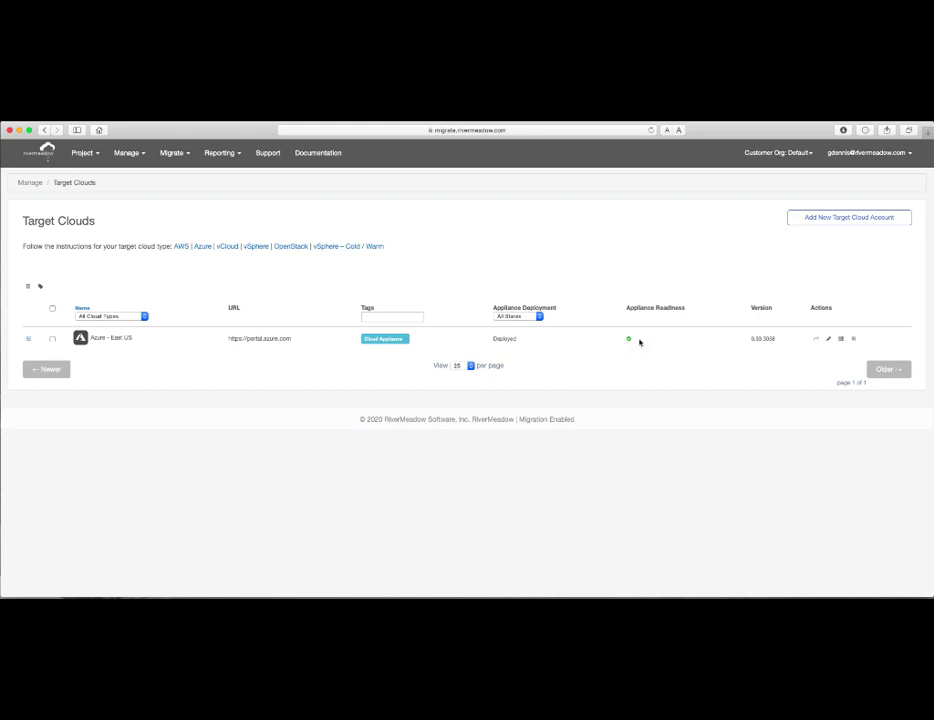
pyautogui.moveTo(631, 345)
pyautogui.click(124, 153)
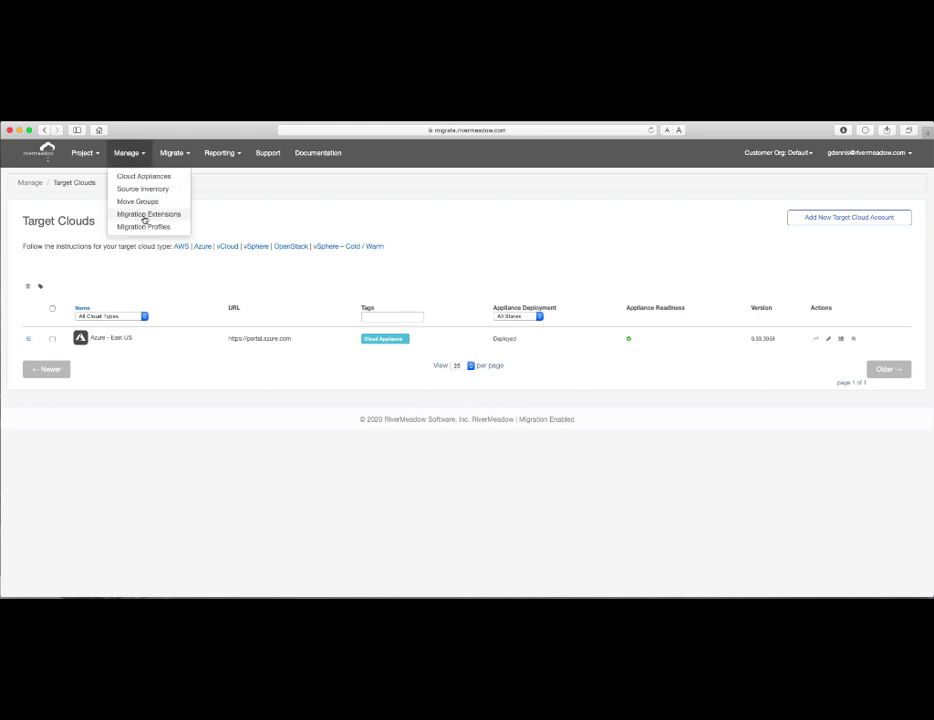
# Create migration extension sql_aos_upgrade with the file mssql_upgrade_script.bat uploaded to cloud.
pyautogui.click(146, 215)
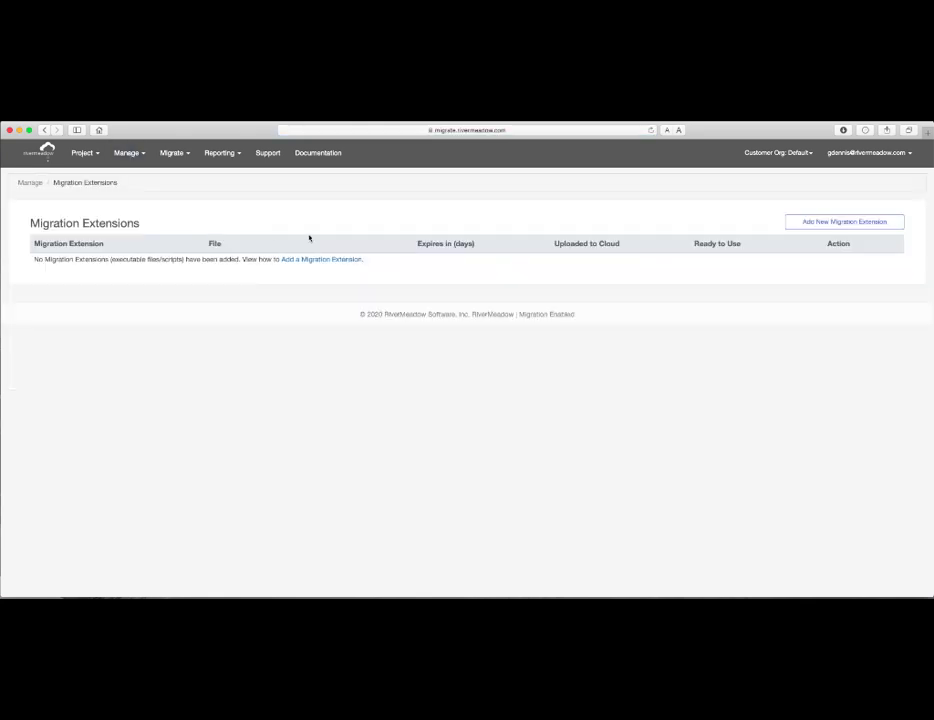
pyautogui.click(842, 224)
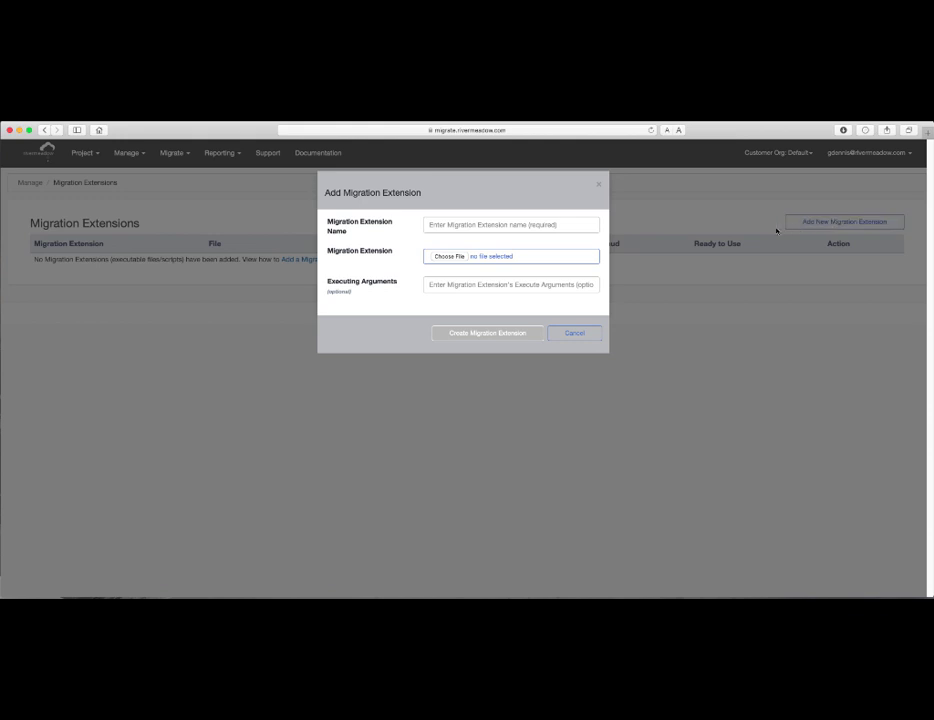
pyautogui.click(578, 224)
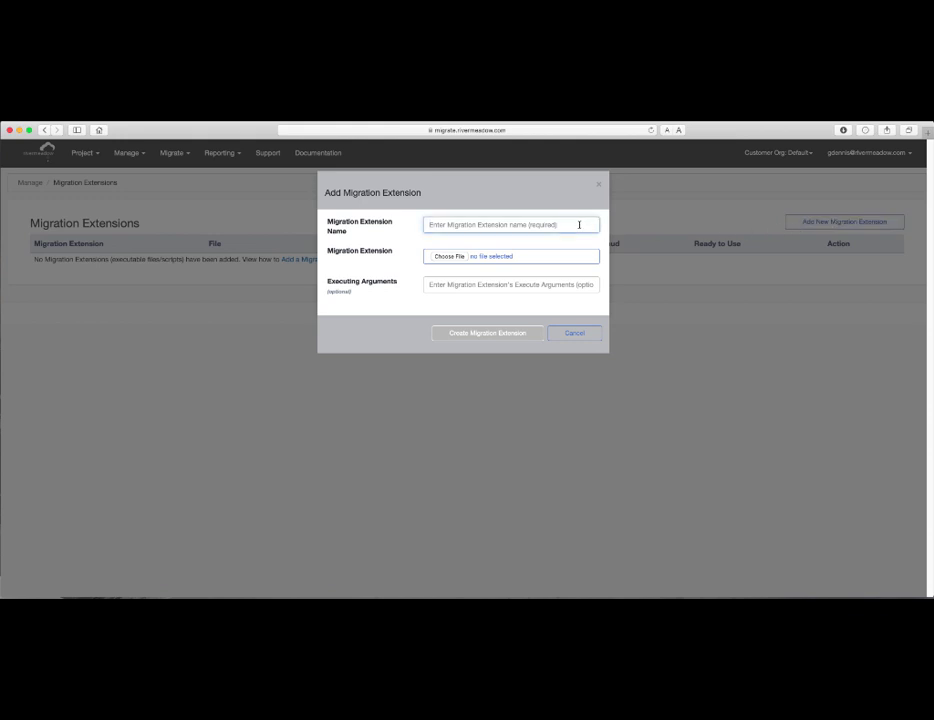
pyautogui.write('sql_eos_')
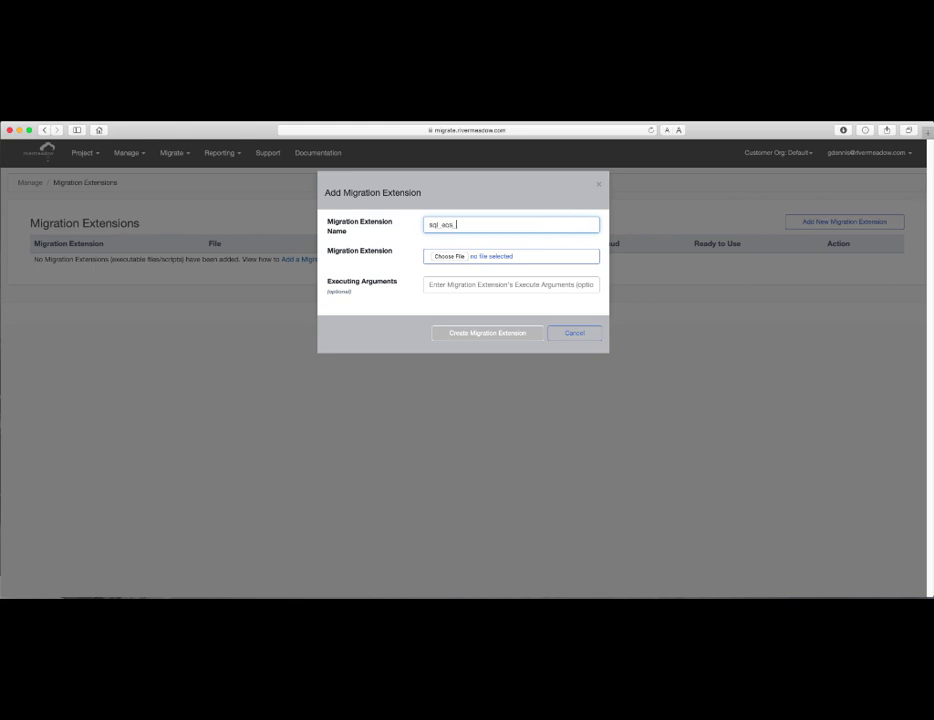
pyautogui.write('l_aos_upgrade')
pyautogui.click(452, 257)
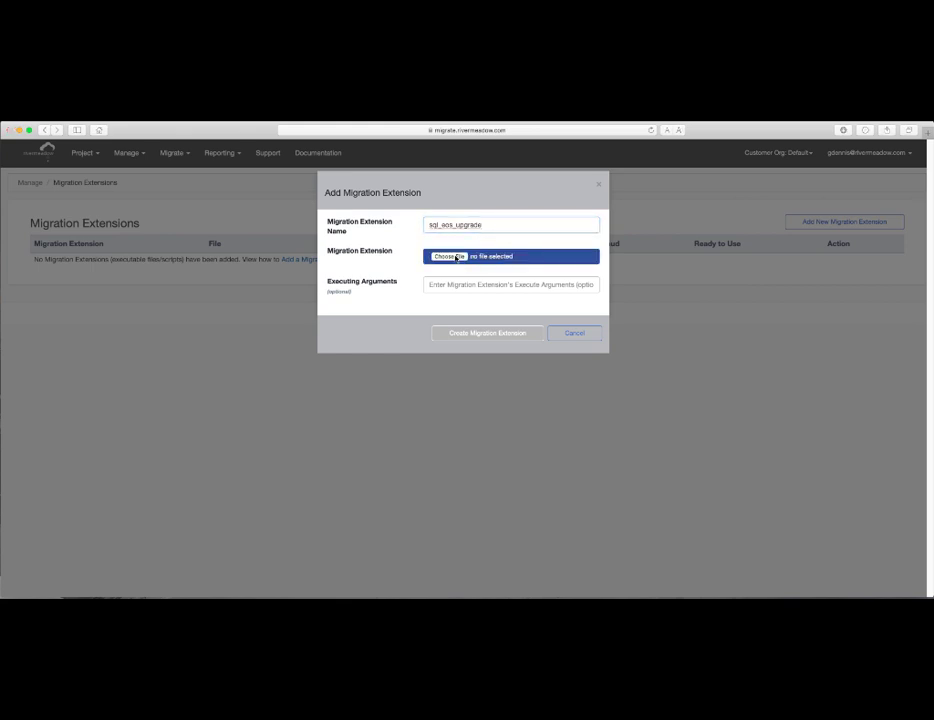
pyautogui.click(352, 163)
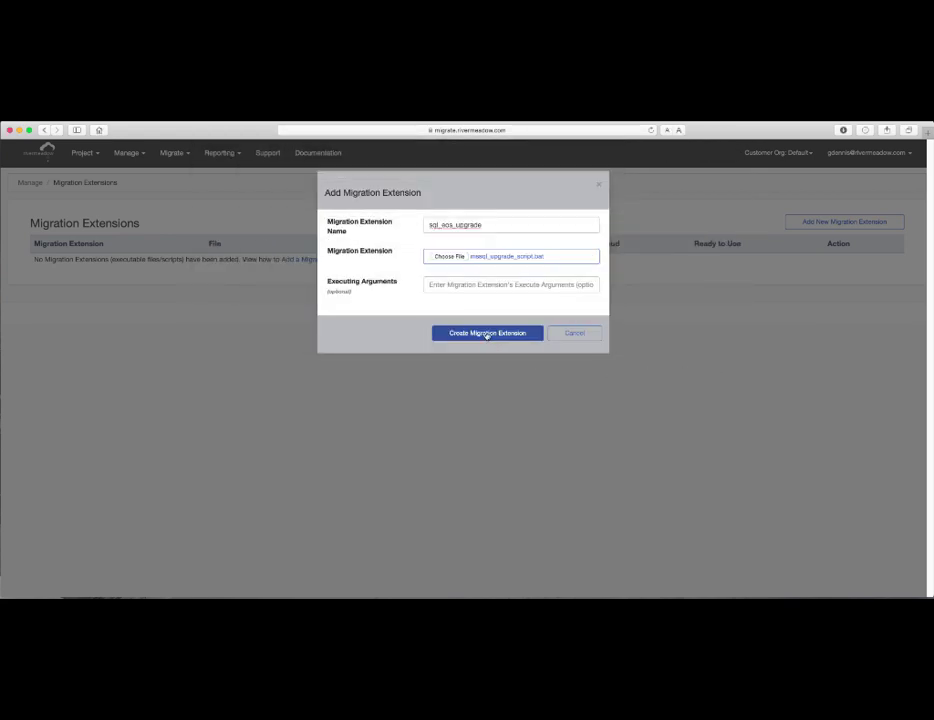
pyautogui.click(487, 334)
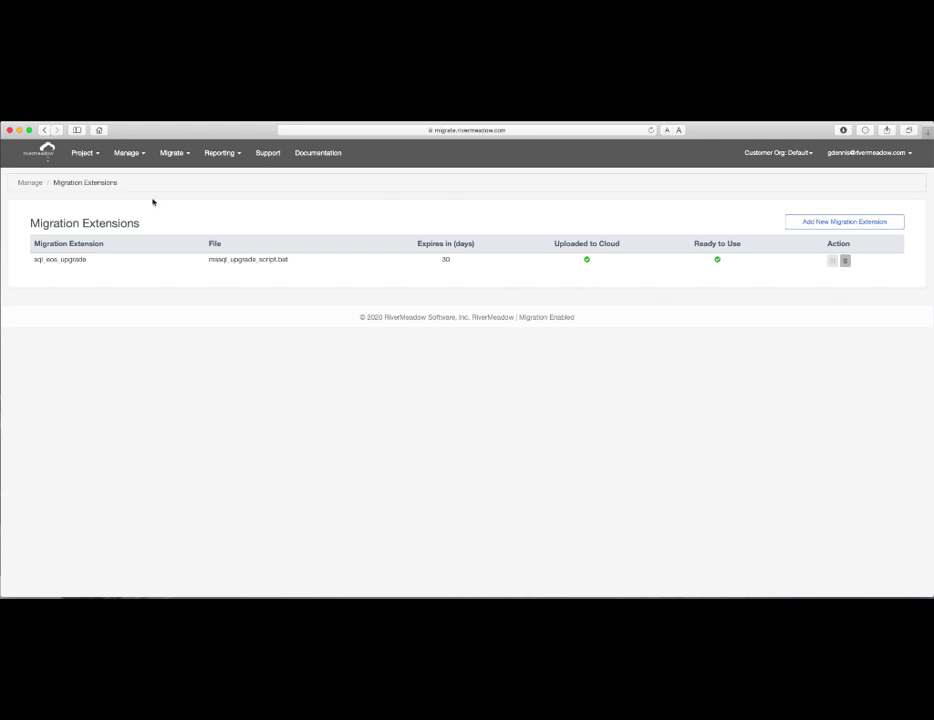
pyautogui.click(129, 155)
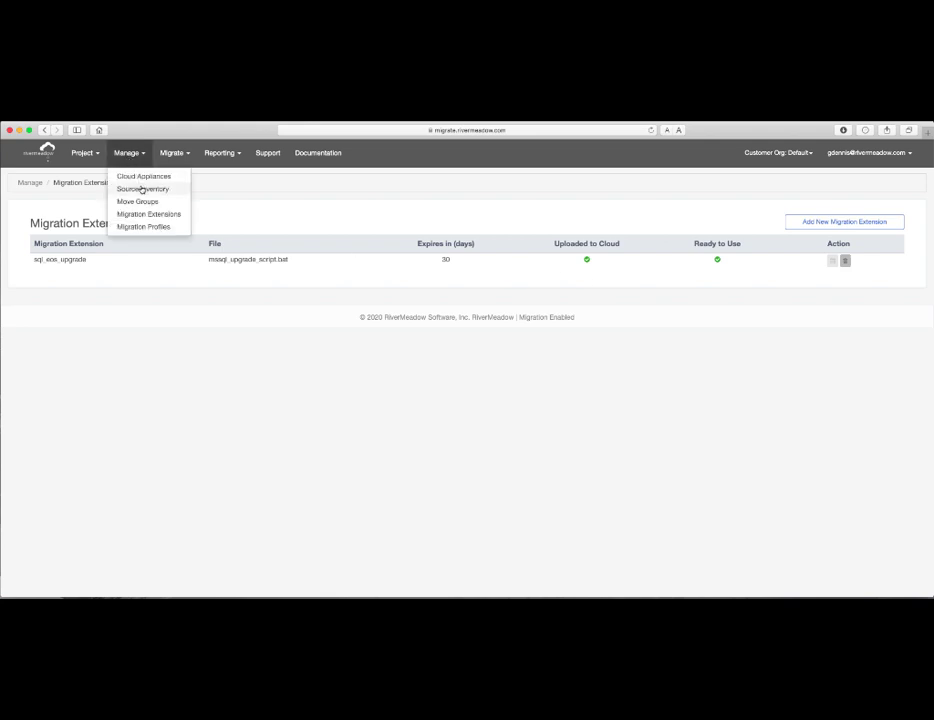
# Start a new source 3.88.180.185 with username administrator and the account password entered twice.
pyautogui.click(142, 190)
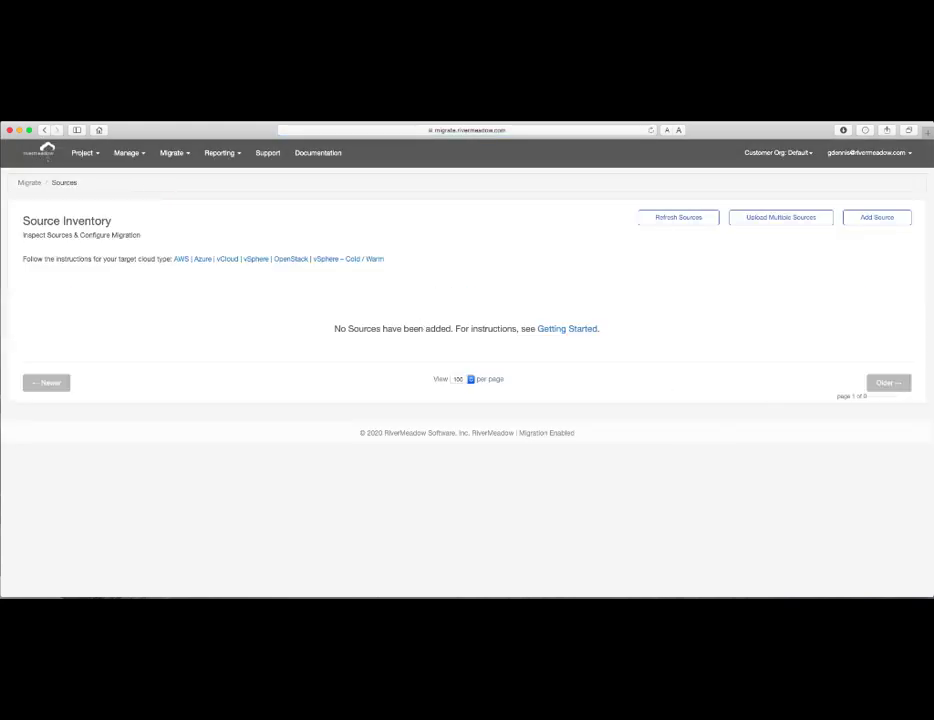
pyautogui.click(875, 218)
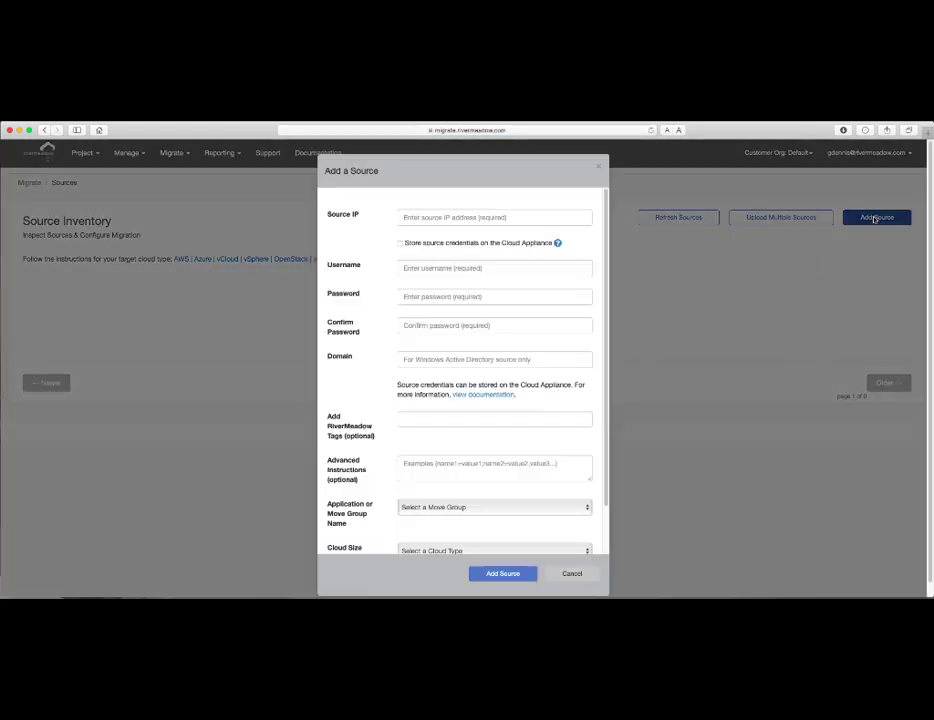
pyautogui.click(481, 217)
pyautogui.write('3.88.180.180')
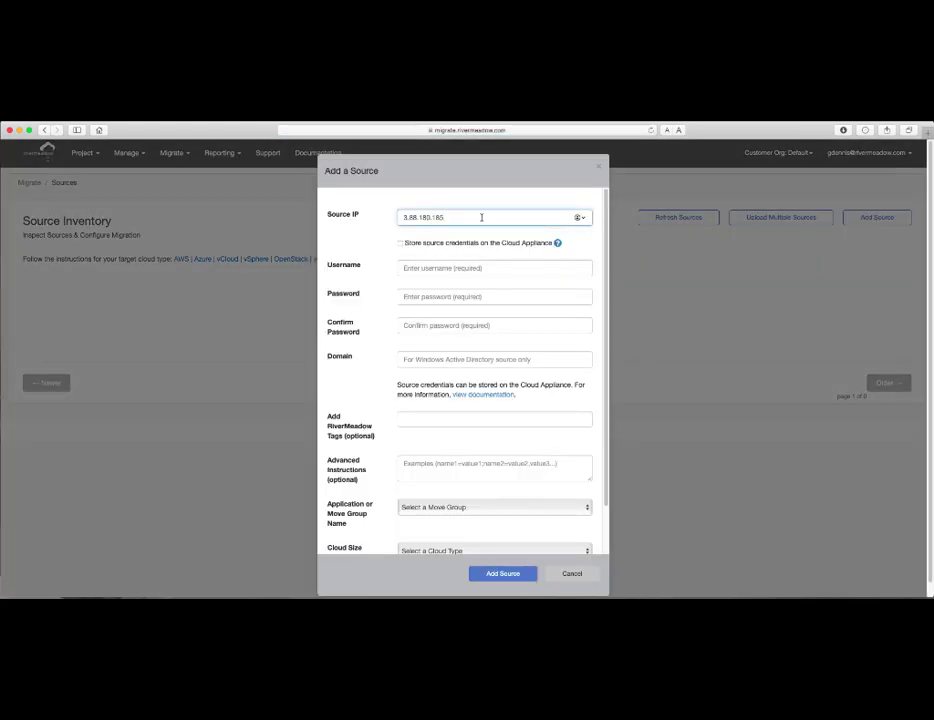
pyautogui.click(481, 268)
pyautogui.write('administrator')
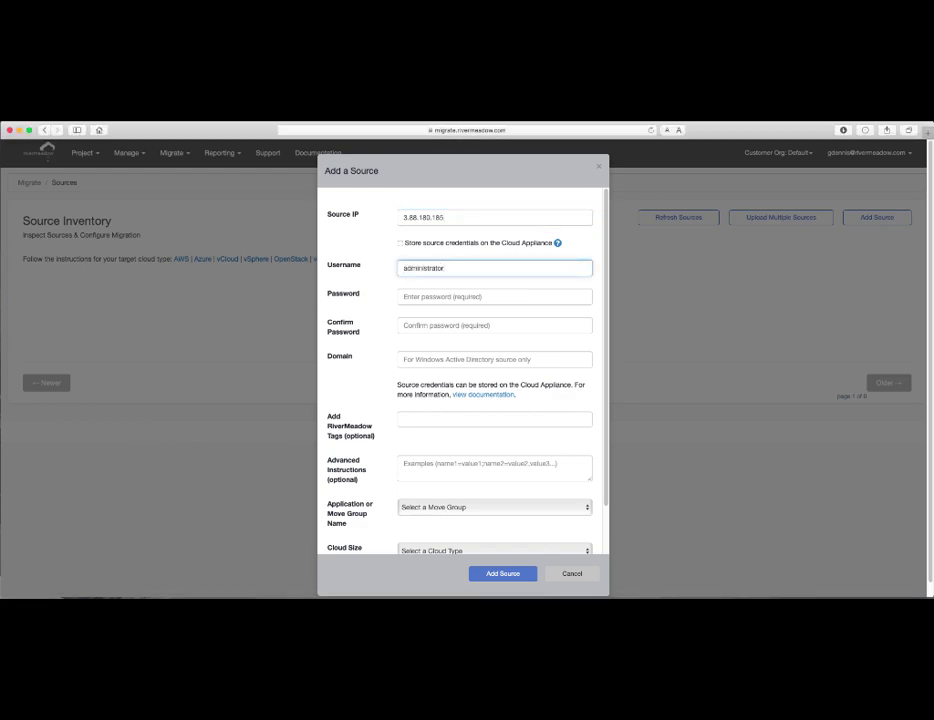
pyautogui.click(527, 300)
pyautogui.press('super+v')
pyautogui.click(467, 325)
pyautogui.press('super+v')
pyautogui.scroll(-3, 458, 412)
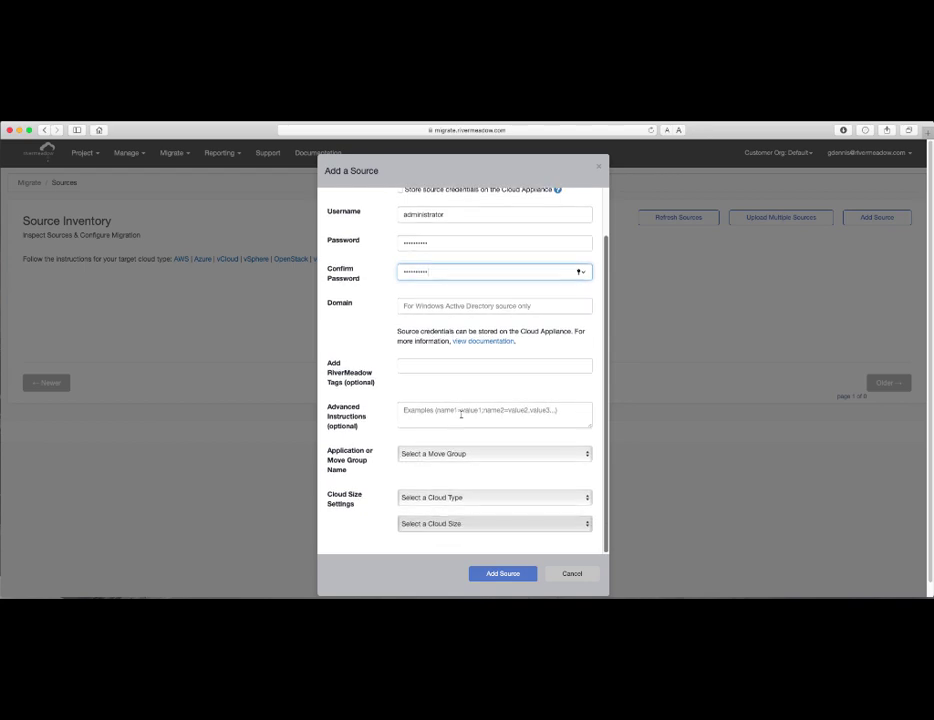
# Assign move group SQL 2008 EOS, cloud type Azure, size Standard_B2ms, and add the source.
pyautogui.click(438, 455)
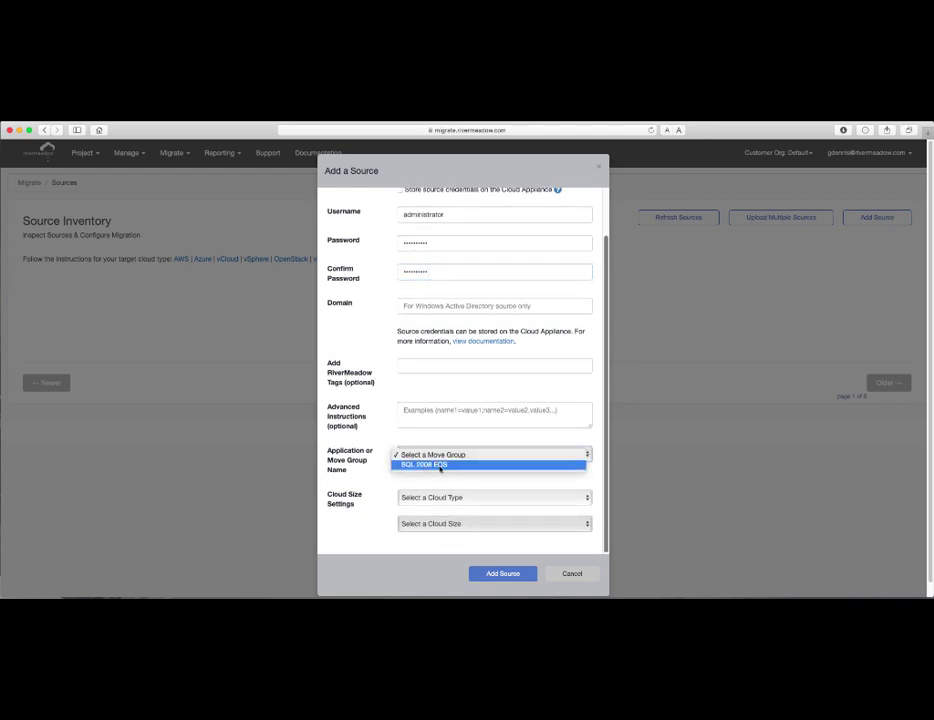
pyautogui.click(439, 466)
pyautogui.click(438, 497)
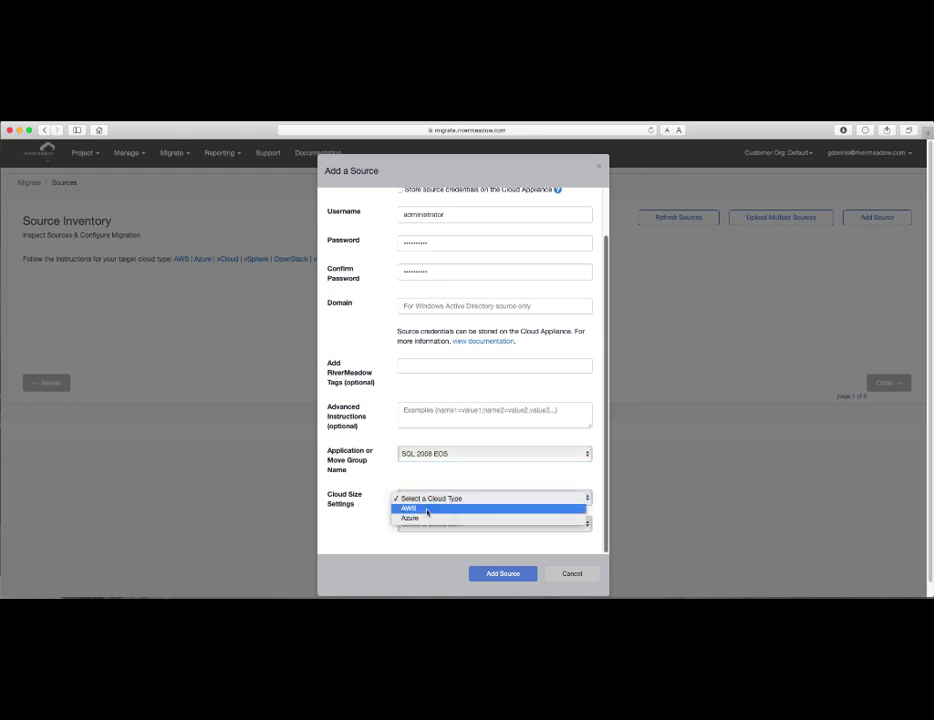
pyautogui.click(424, 518)
pyautogui.click(434, 525)
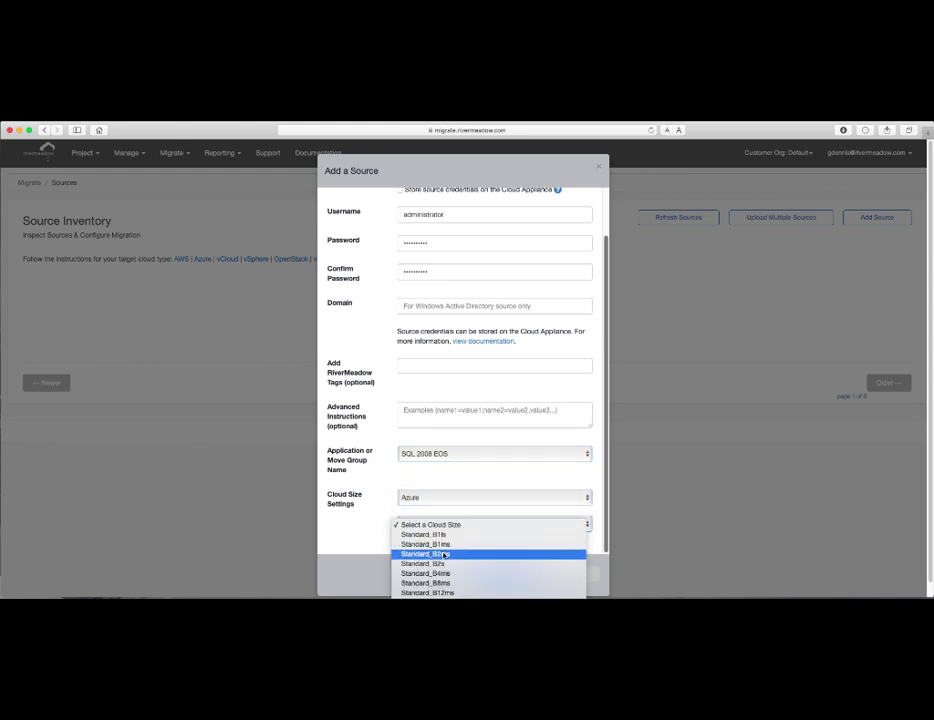
pyautogui.click(443, 553)
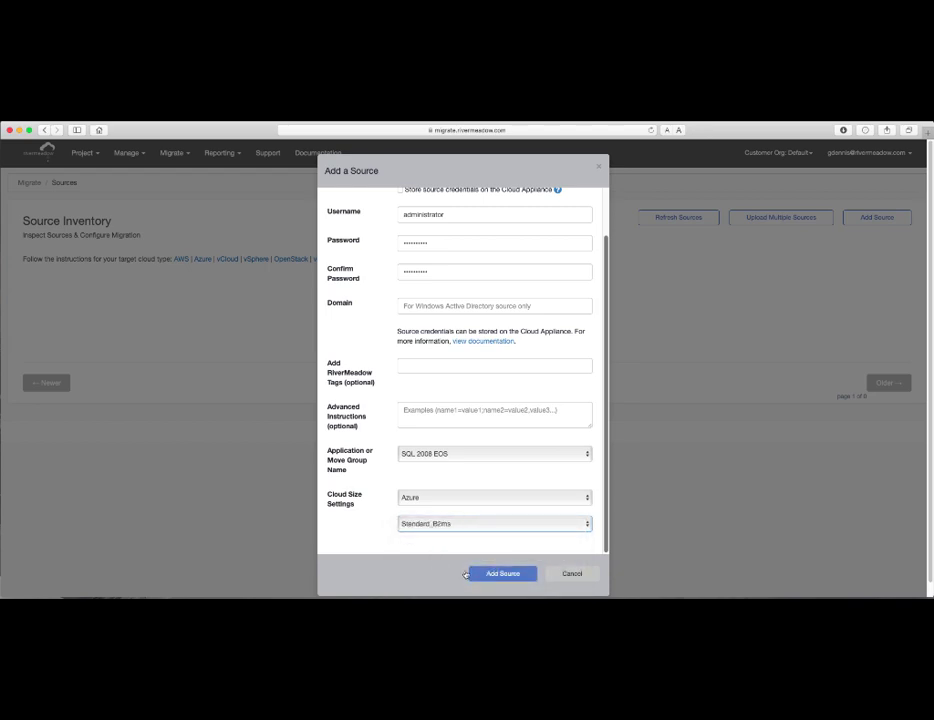
pyautogui.click(501, 577)
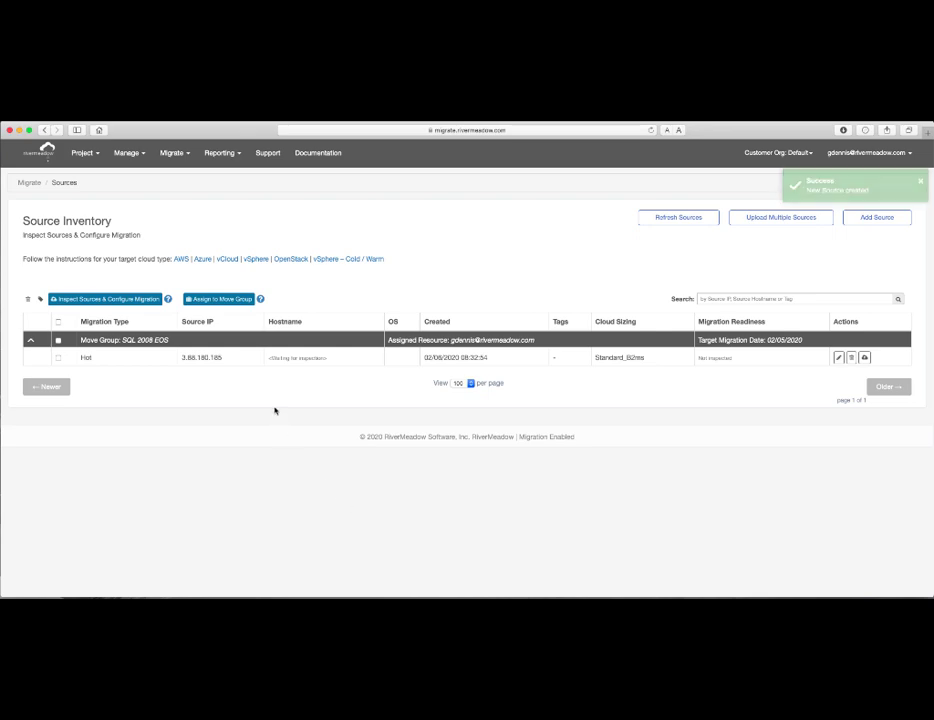
# Run the migration readiness check for 3.88.180.185 against Azure - East US with Full Migration.
pyautogui.click(865, 358)
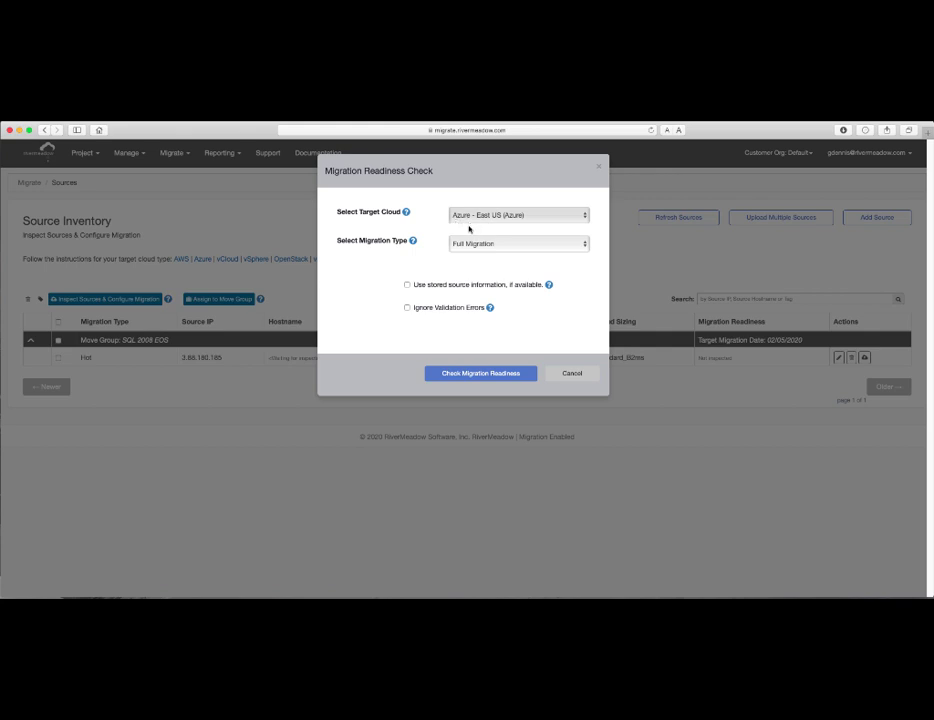
pyautogui.click(477, 376)
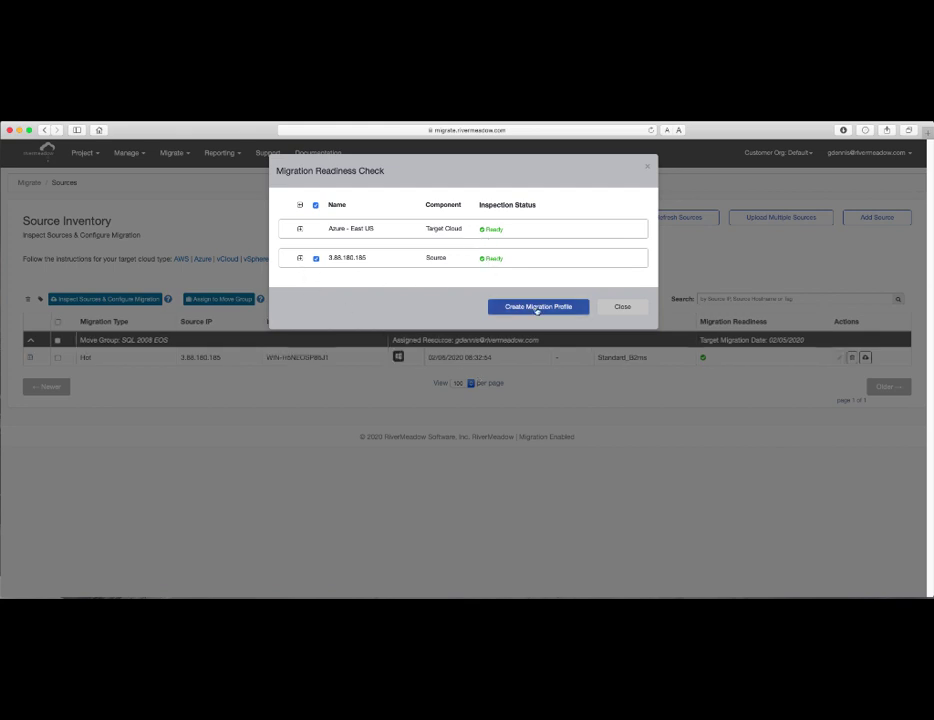
# Create a migration profile for the ready source and choose Schedule for Later.
pyautogui.click(538, 307)
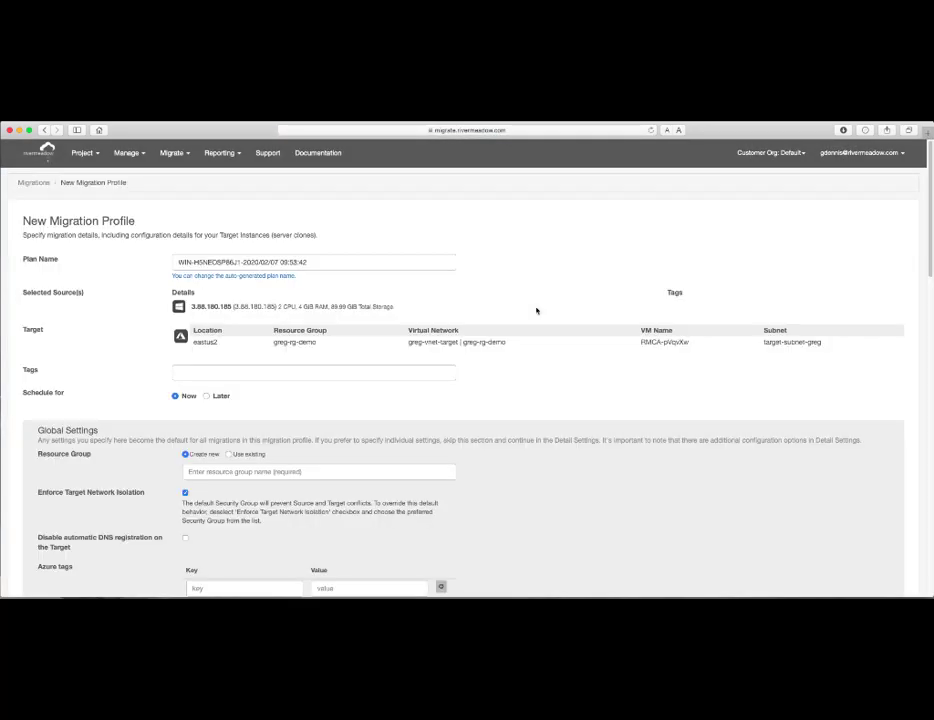
pyautogui.scroll(-1, 400, 285)
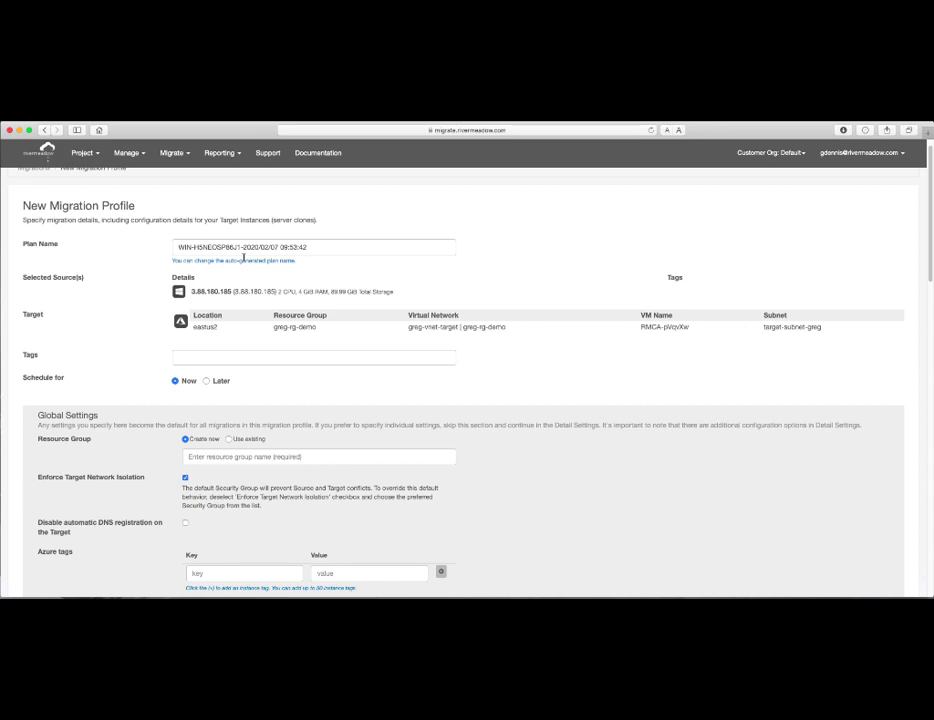
pyautogui.scroll(-4, 250, 270)
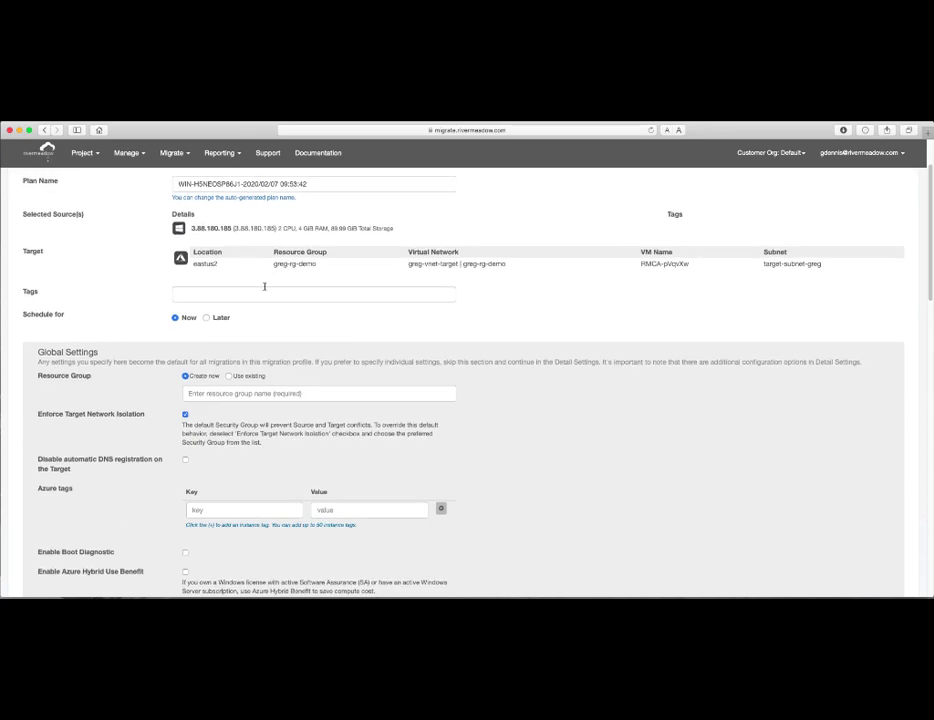
pyautogui.scroll(-2, 244, 290)
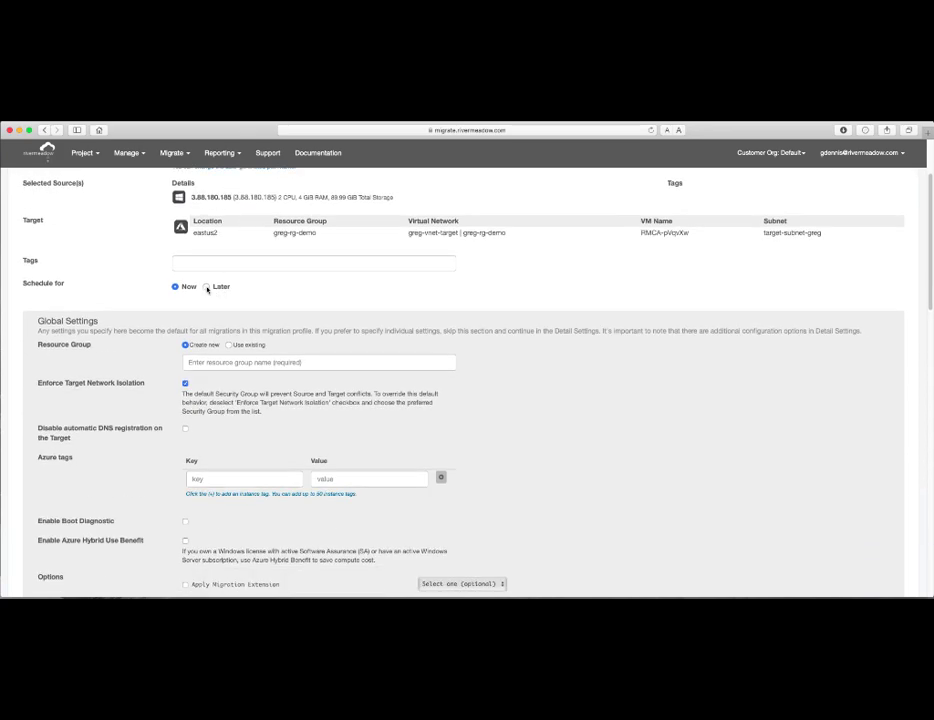
pyautogui.click(206, 286)
# Set the scheduled date and time to 02/08/2020 11:00 PM.
pyautogui.click(453, 312)
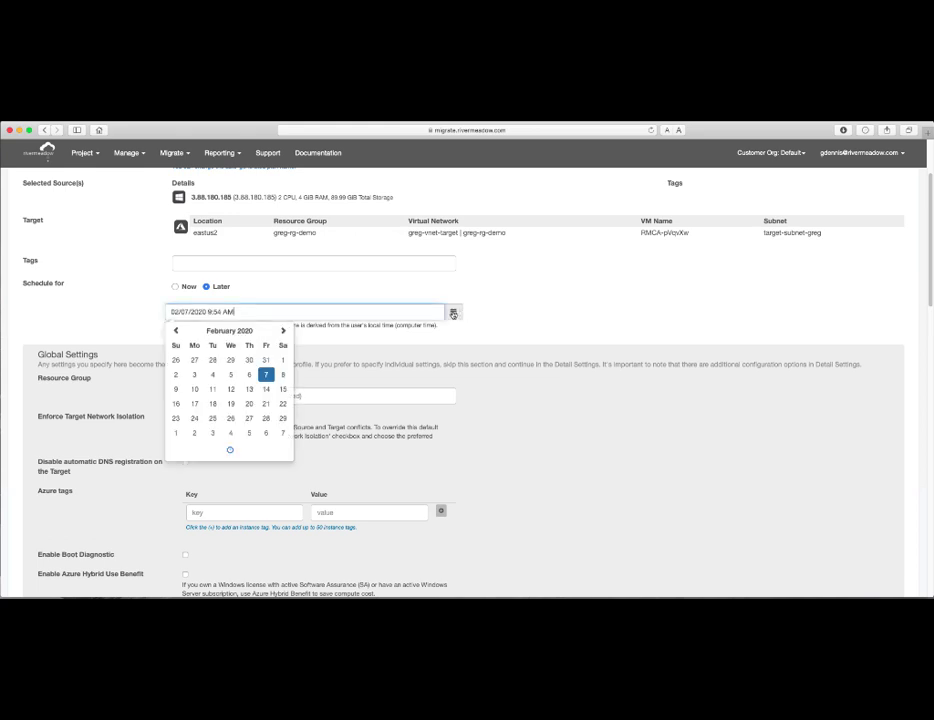
pyautogui.click(283, 376)
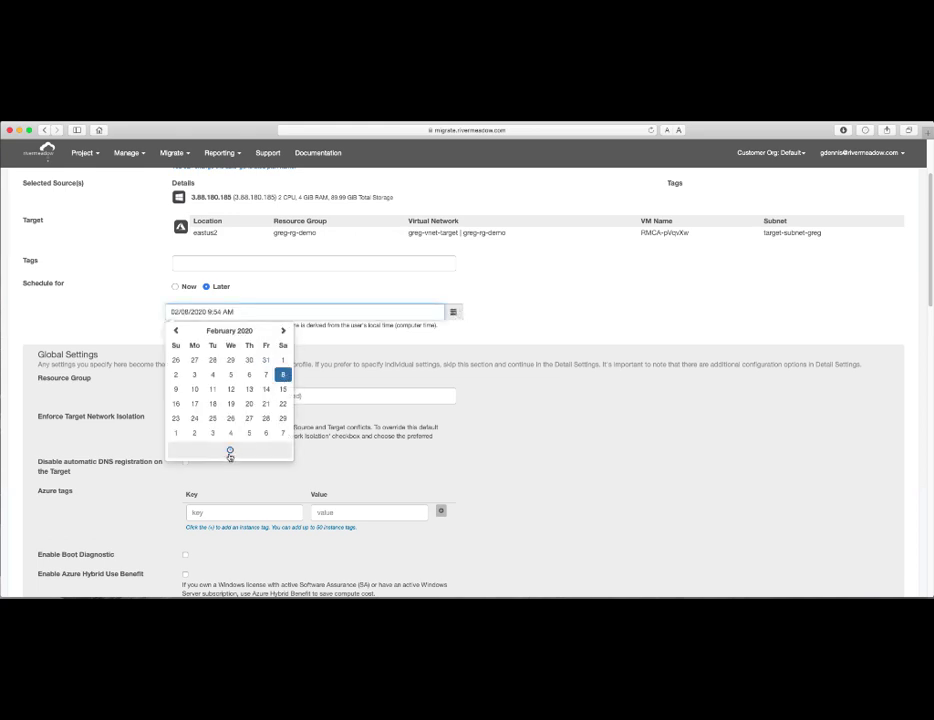
pyautogui.click(230, 449)
pyautogui.click(184, 397)
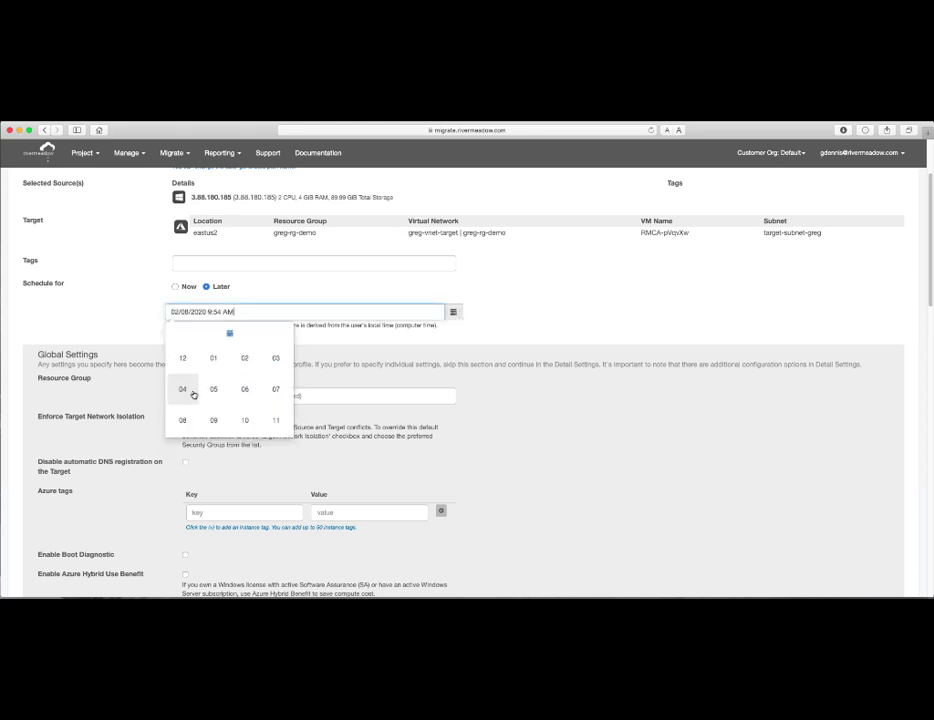
pyautogui.click(277, 419)
pyautogui.click(247, 397)
pyautogui.click(182, 357)
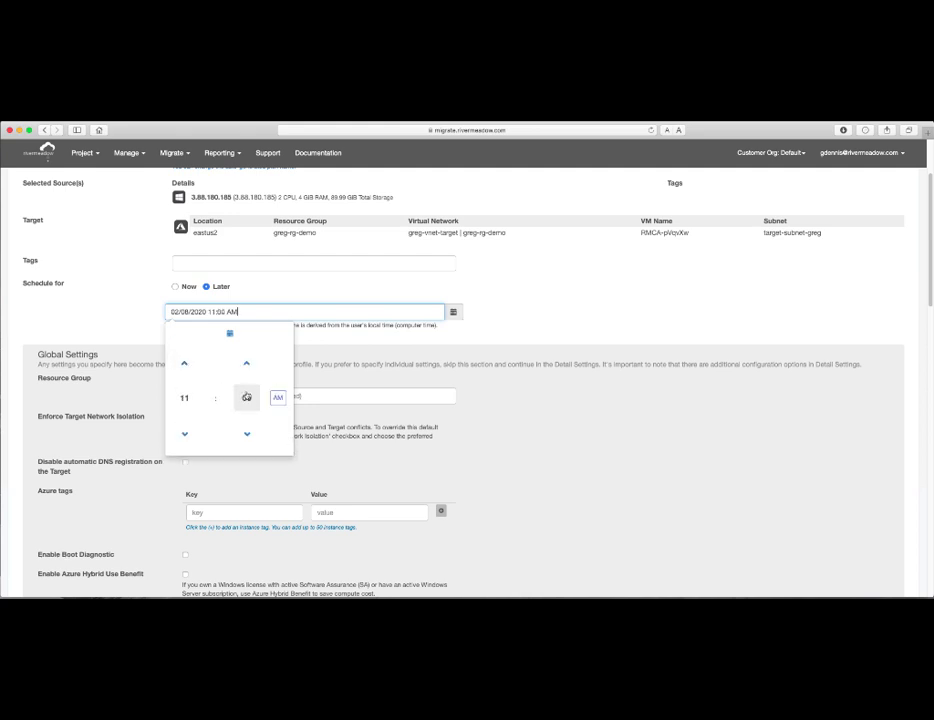
pyautogui.click(278, 397)
pyautogui.click(455, 351)
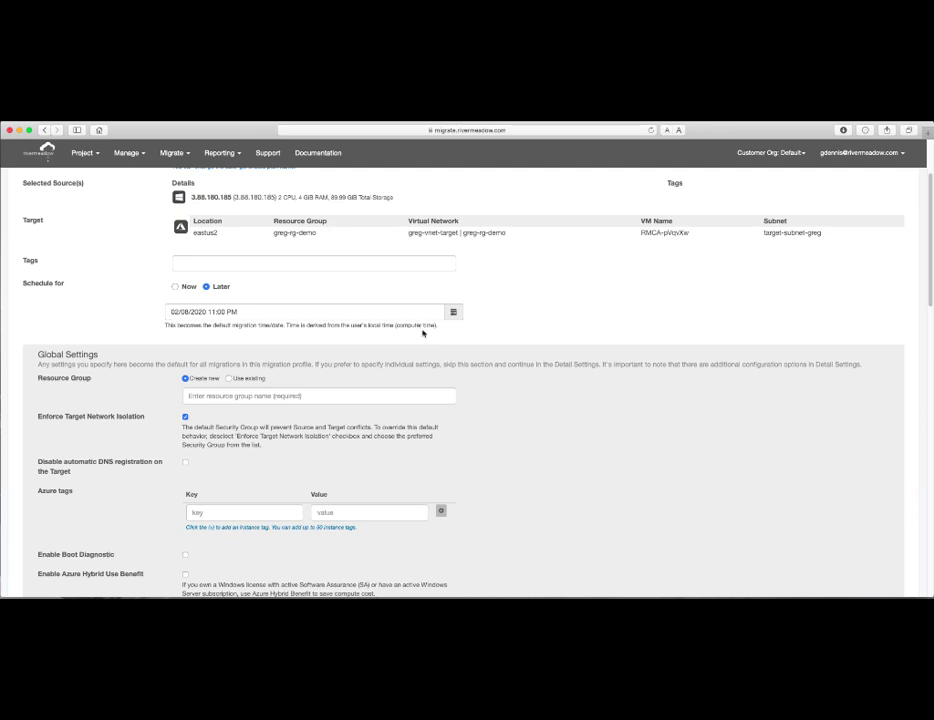
# Switch to Schedule for Now and enable boot diagnostics using the eastus2 storage account.
pyautogui.click(175, 287)
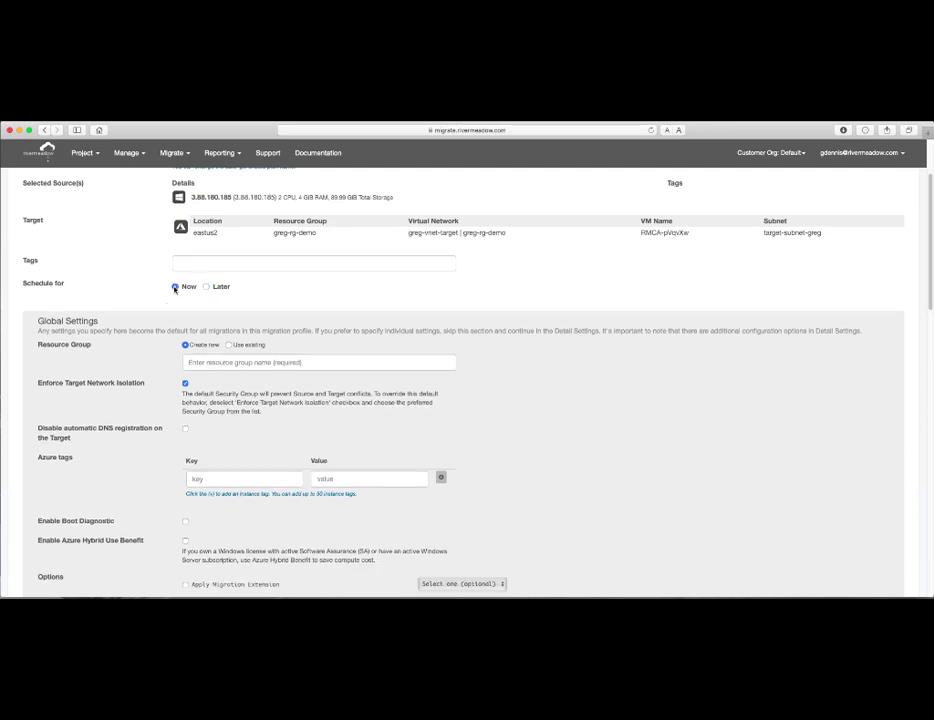
pyautogui.scroll(-2, 60, 260)
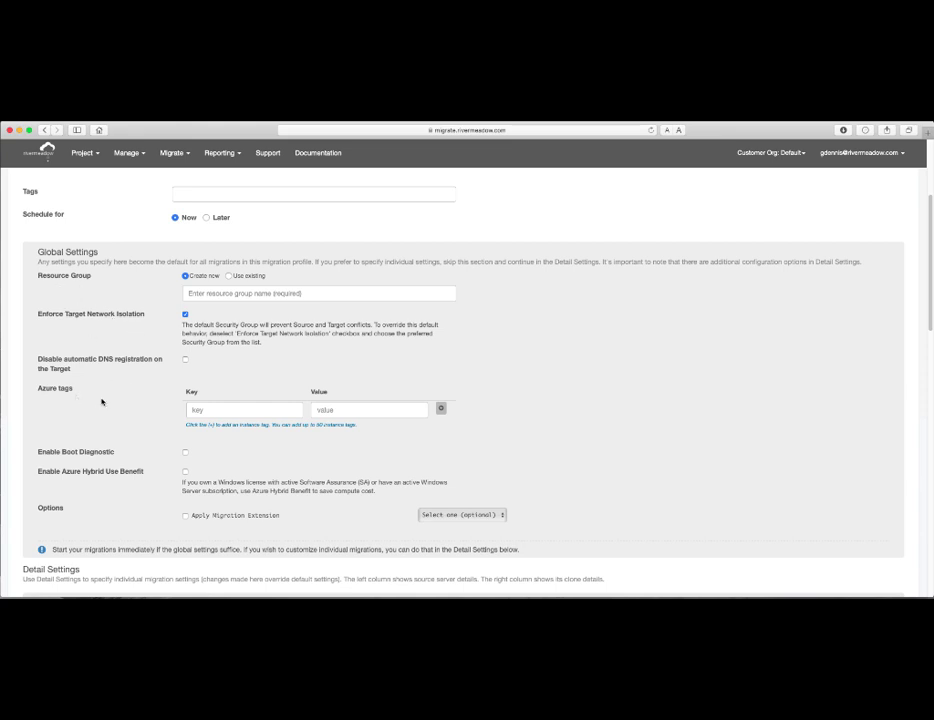
pyautogui.click(185, 454)
pyautogui.click(205, 484)
pyautogui.click(210, 510)
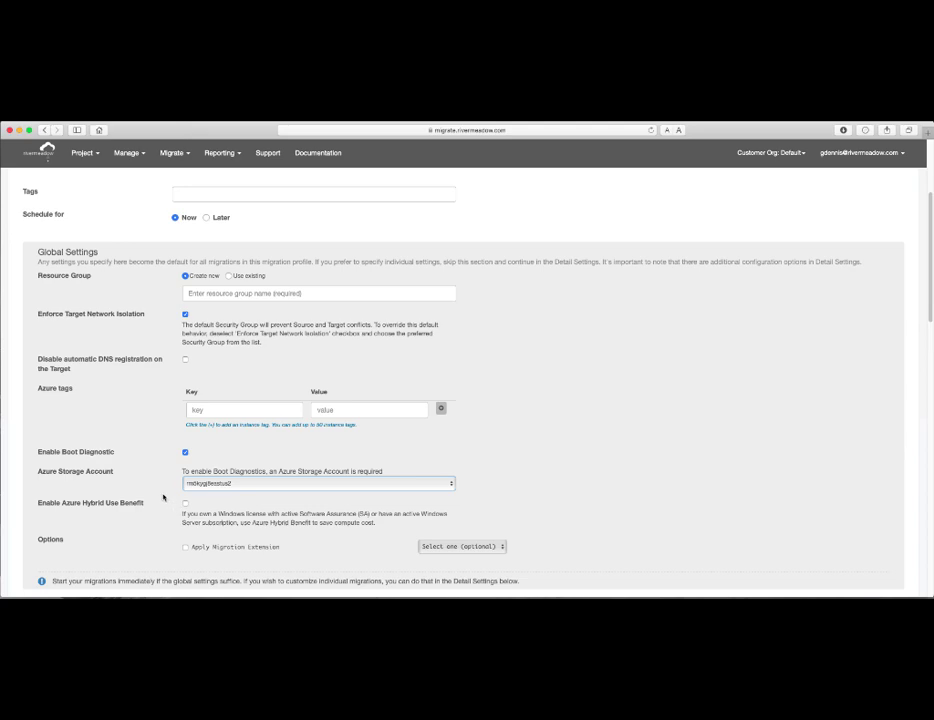
pyautogui.scroll(-2, 163, 497)
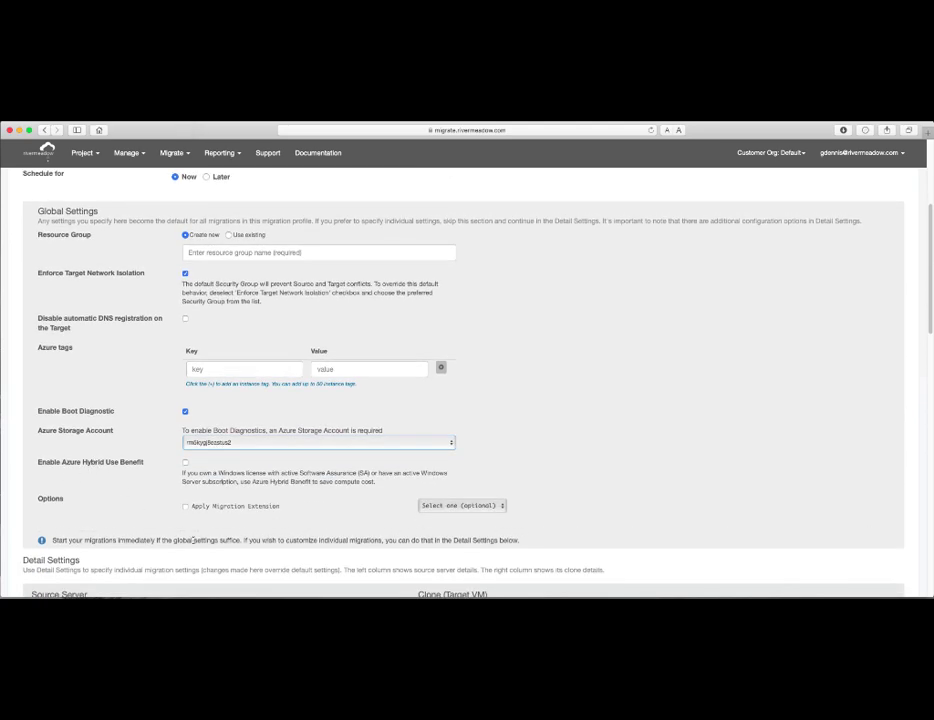
pyautogui.scroll(-6, 552, 470)
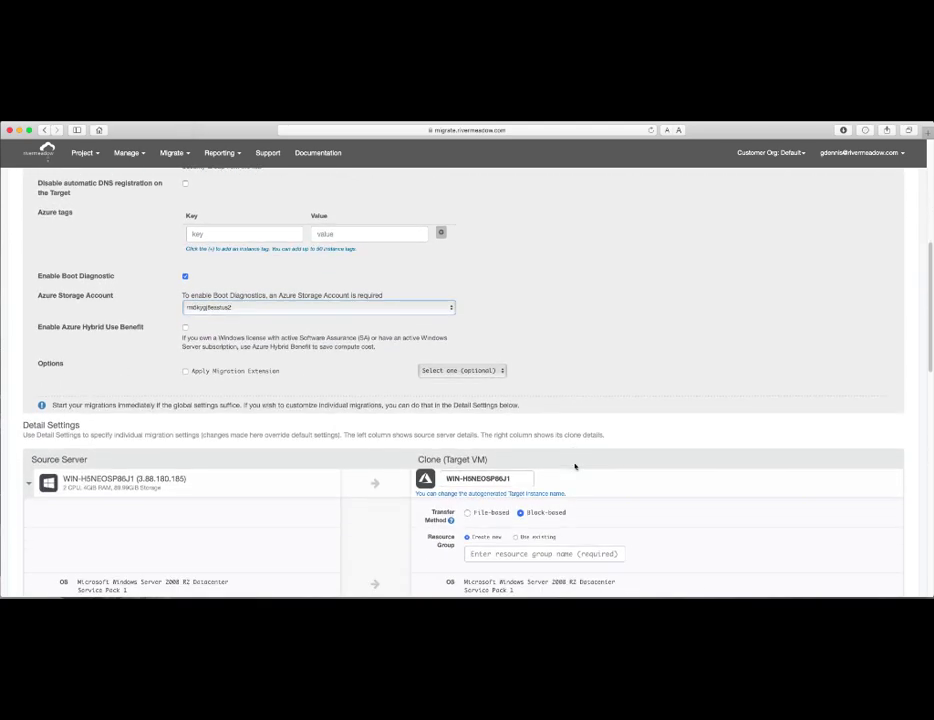
# Rename the clone's target instance to w2019-s2017.
pyautogui.click(525, 446)
pyautogui.press('super+a')
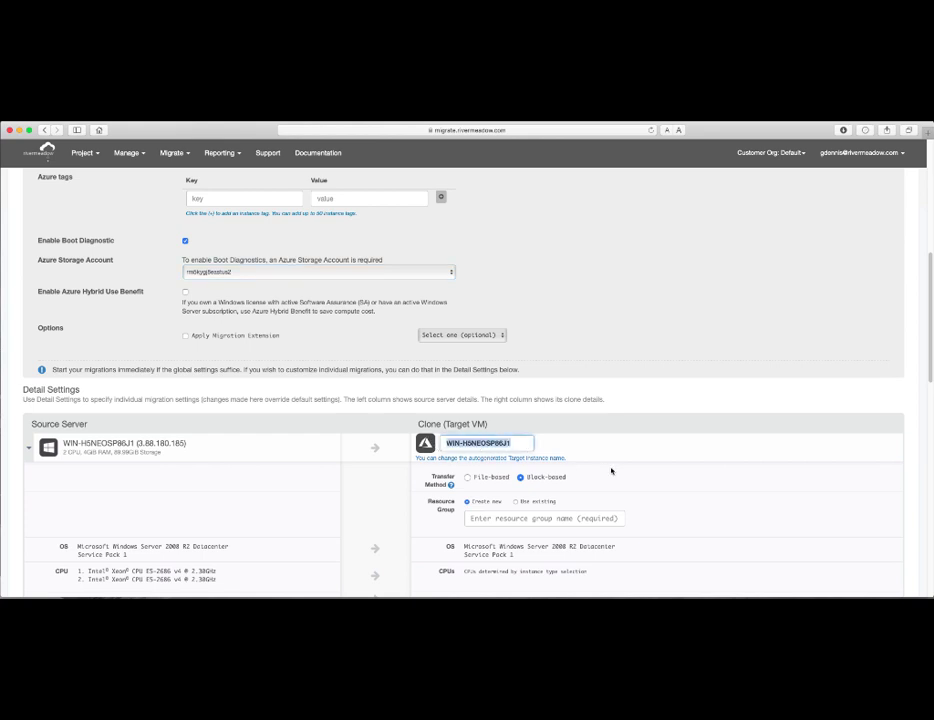
pyautogui.write('w2019-s2017')
pyautogui.scroll(-3, 655, 460)
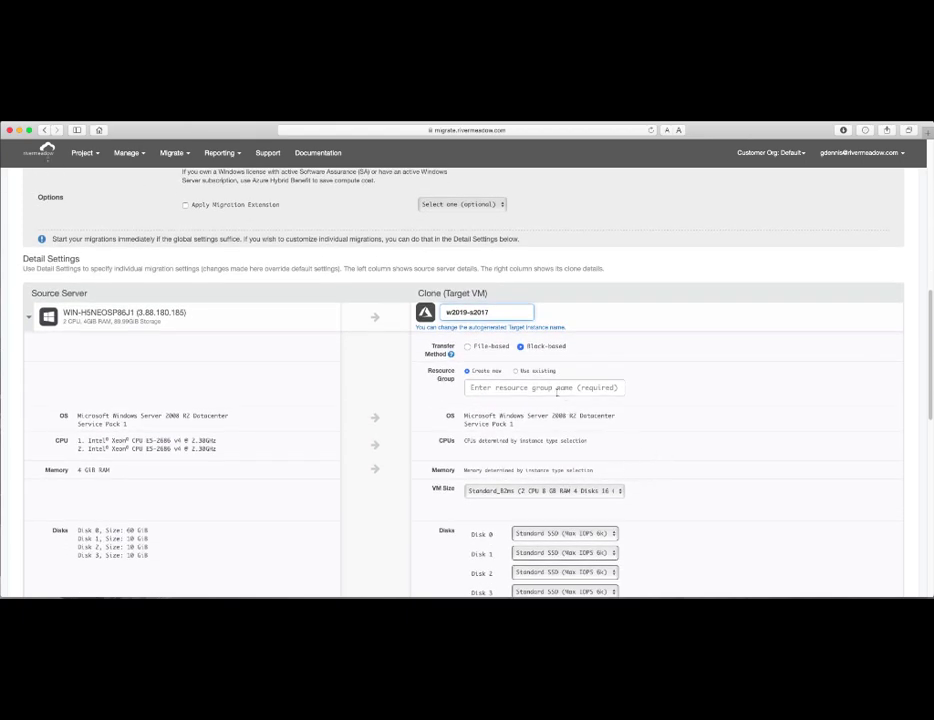
# Place the clone in existing resource group greg-rg-demo and review its Standard_B2ms size and disks.
pyautogui.click(516, 371)
pyautogui.click(514, 389)
pyautogui.click(505, 434)
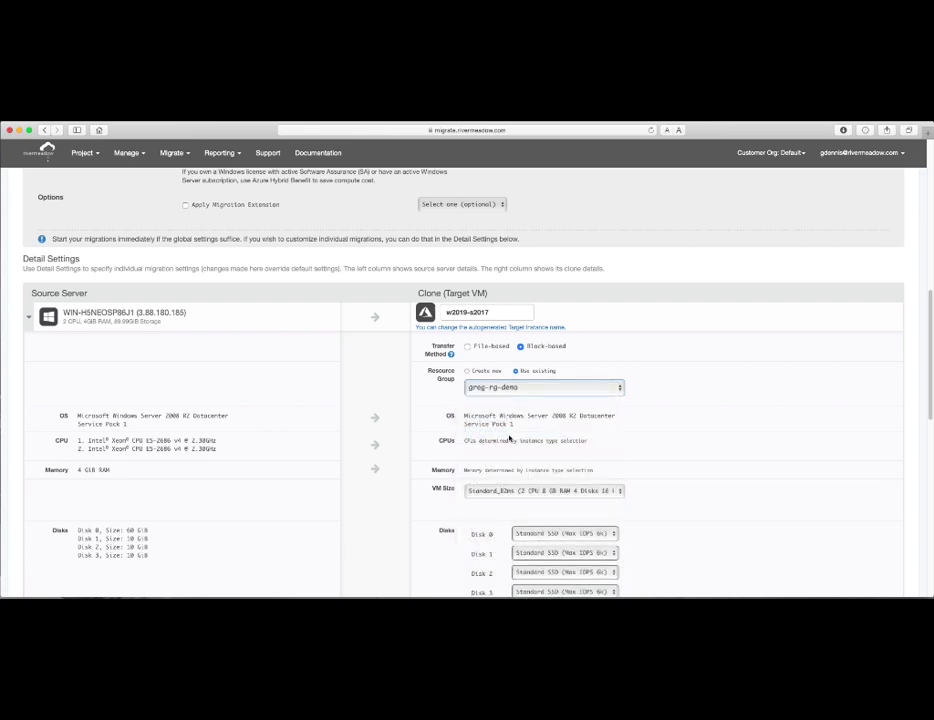
pyautogui.scroll(-1, 509, 438)
pyautogui.scroll(-1, 500, 435)
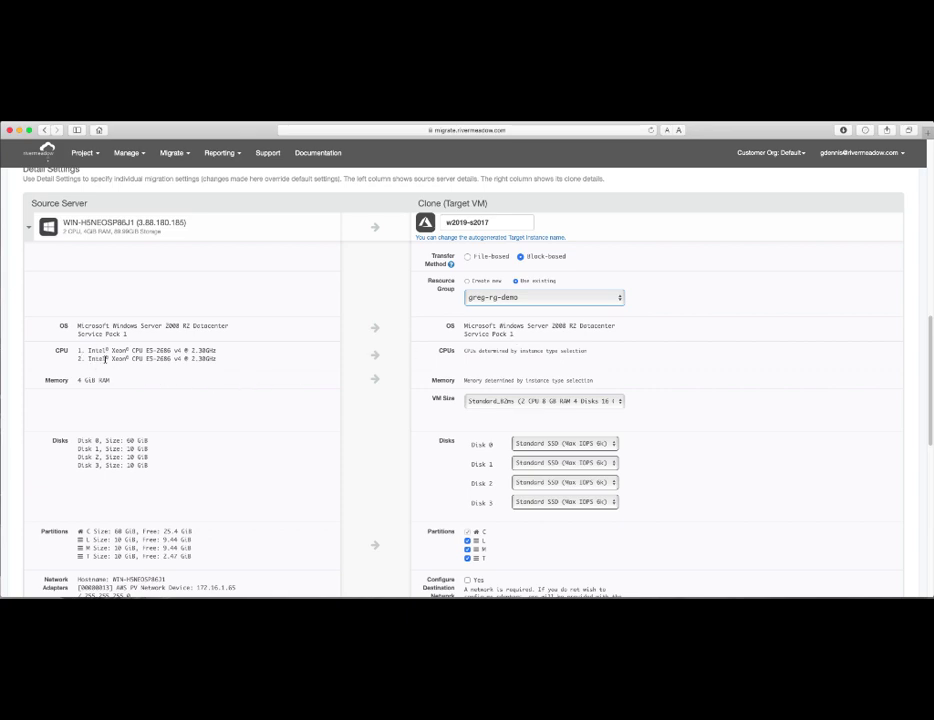
pyautogui.scroll(-1, 260, 386)
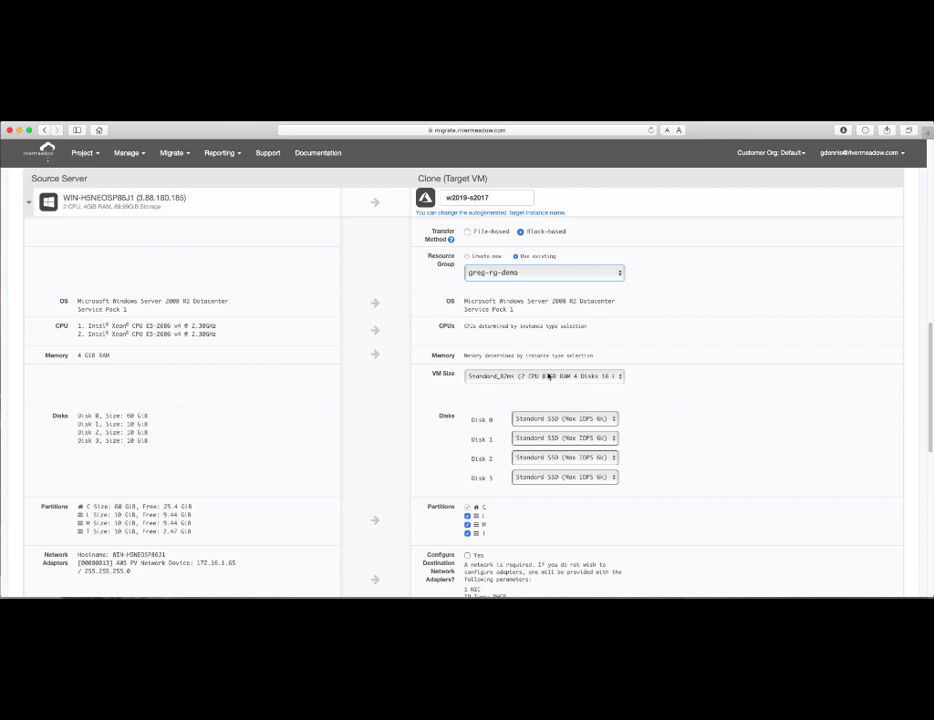
pyautogui.scroll(-1, 275, 397)
pyautogui.scroll(-1, 275, 397)
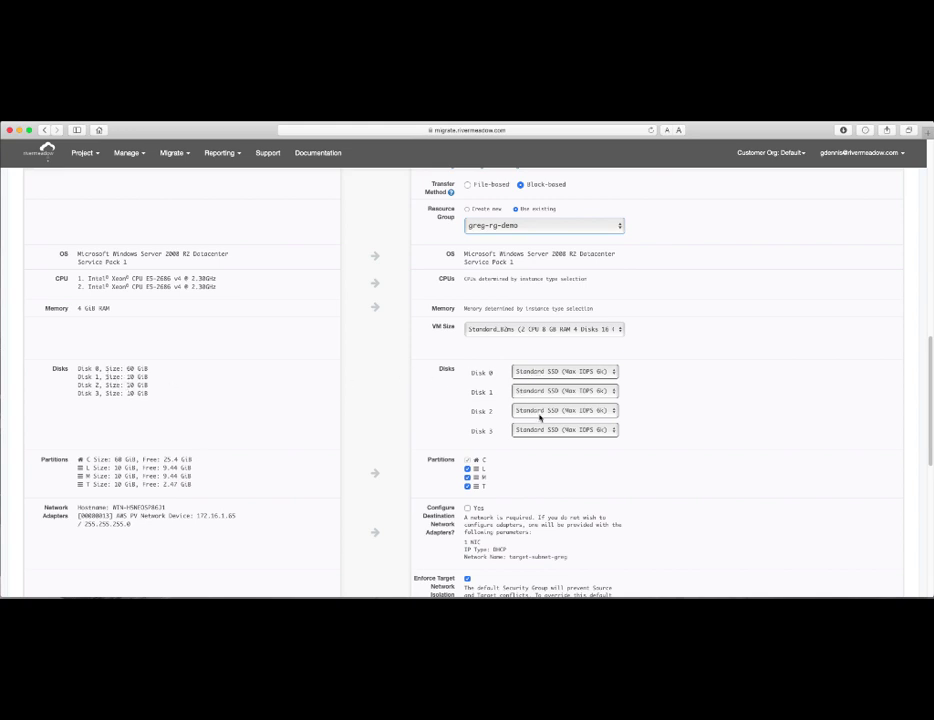
# Change target Disks 0, 1, 2 and 3 to Premium SSD (Max IOPS 20K).
pyautogui.click(541, 372)
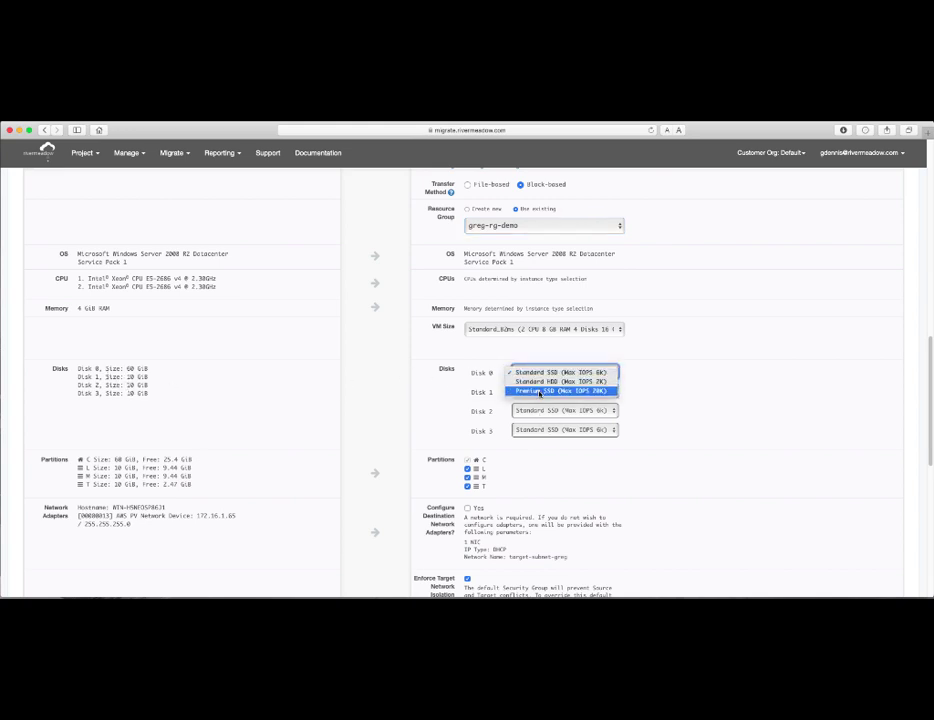
pyautogui.click(539, 391)
pyautogui.click(543, 391)
pyautogui.click(543, 411)
pyautogui.click(542, 411)
pyautogui.click(543, 430)
pyautogui.click(543, 430)
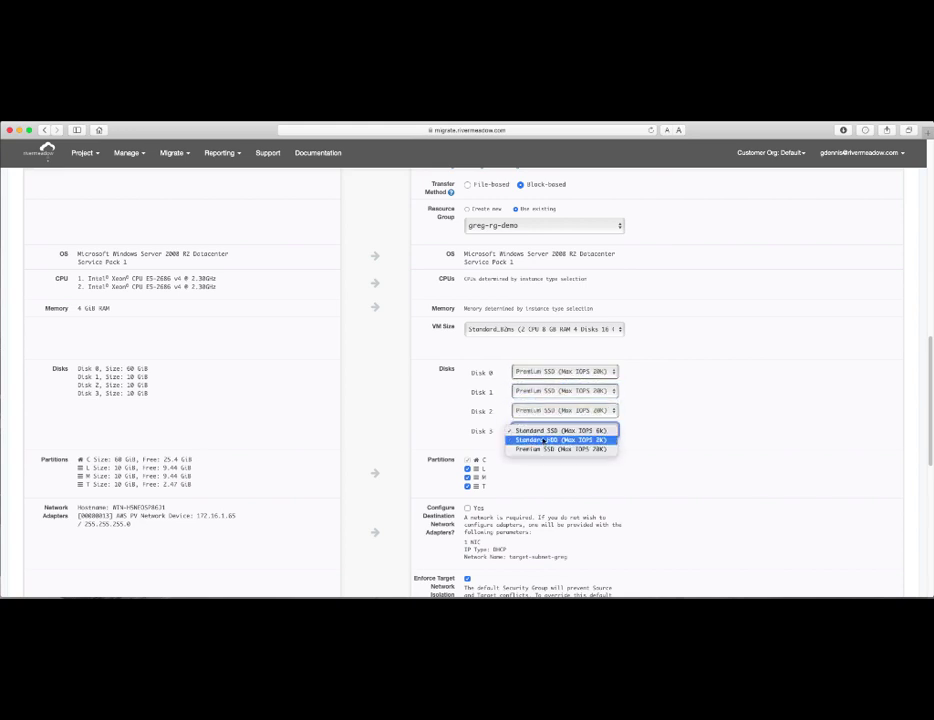
pyautogui.click(545, 450)
pyautogui.scroll(-1, 636, 404)
pyautogui.scroll(-4, 636, 404)
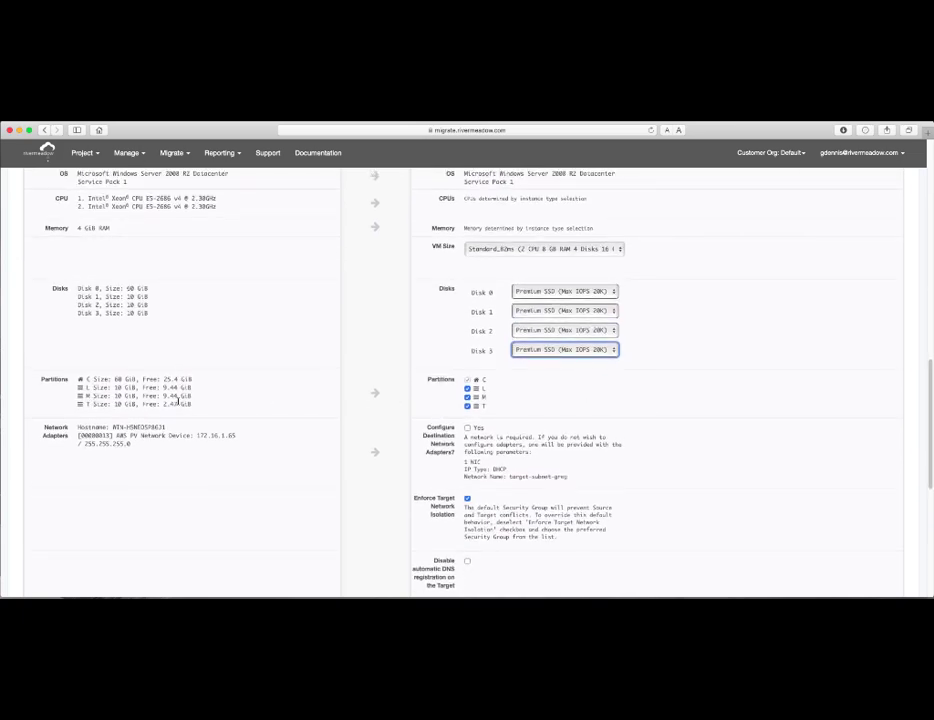
pyautogui.scroll(-2, 530, 400)
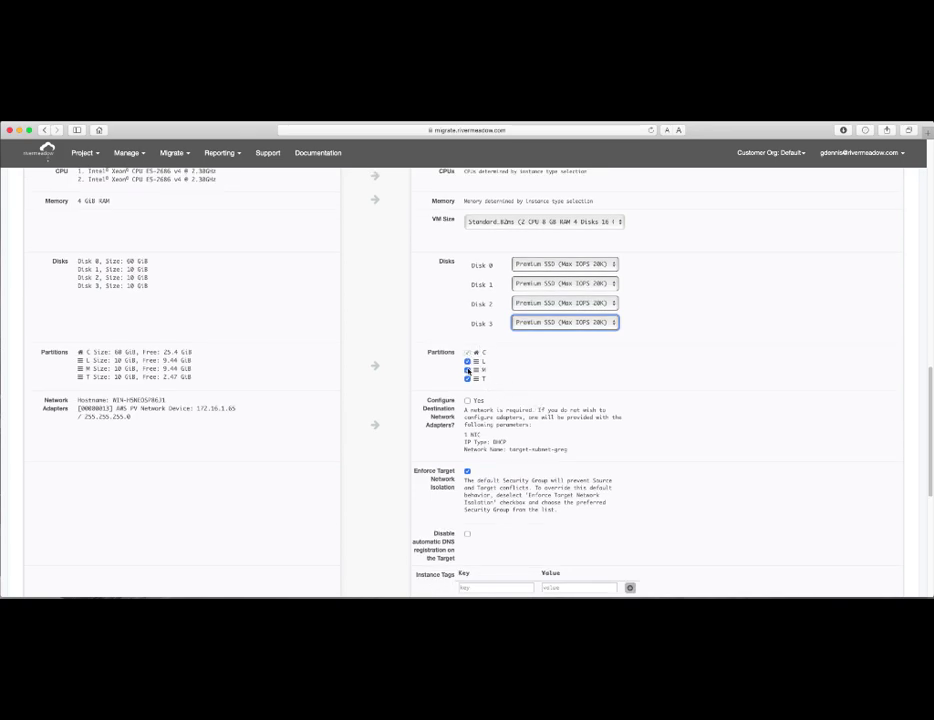
pyautogui.scroll(-4, 531, 370)
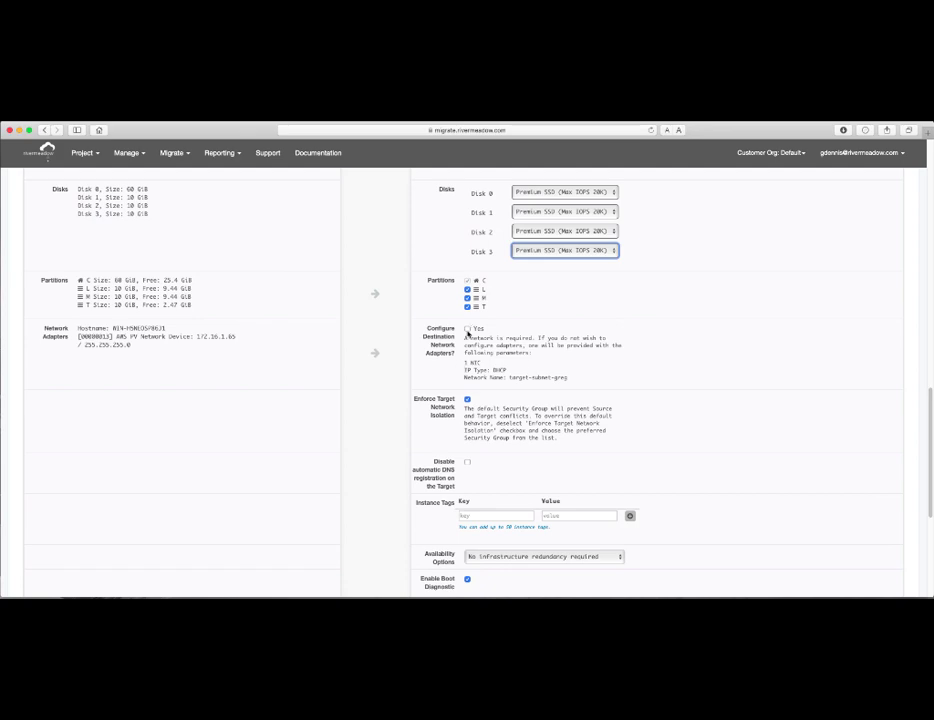
# Enable destination network adapters, with NIC 0 on target-subnet-greg and a Dynamic public IP.
pyautogui.click(467, 329)
pyautogui.scroll(-1, 537, 366)
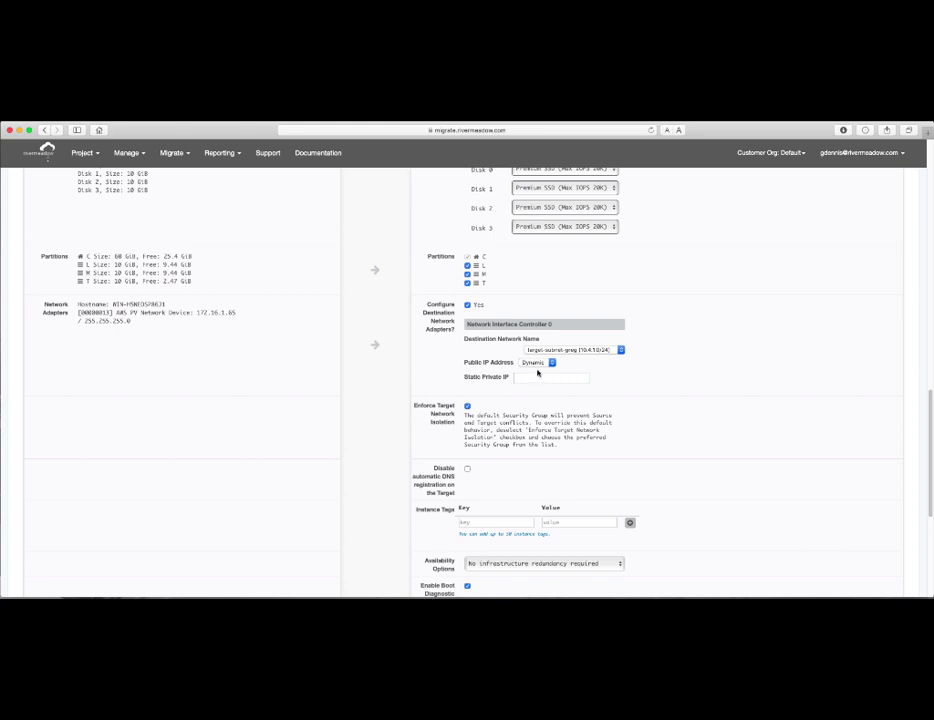
pyautogui.scroll(-1, 533, 370)
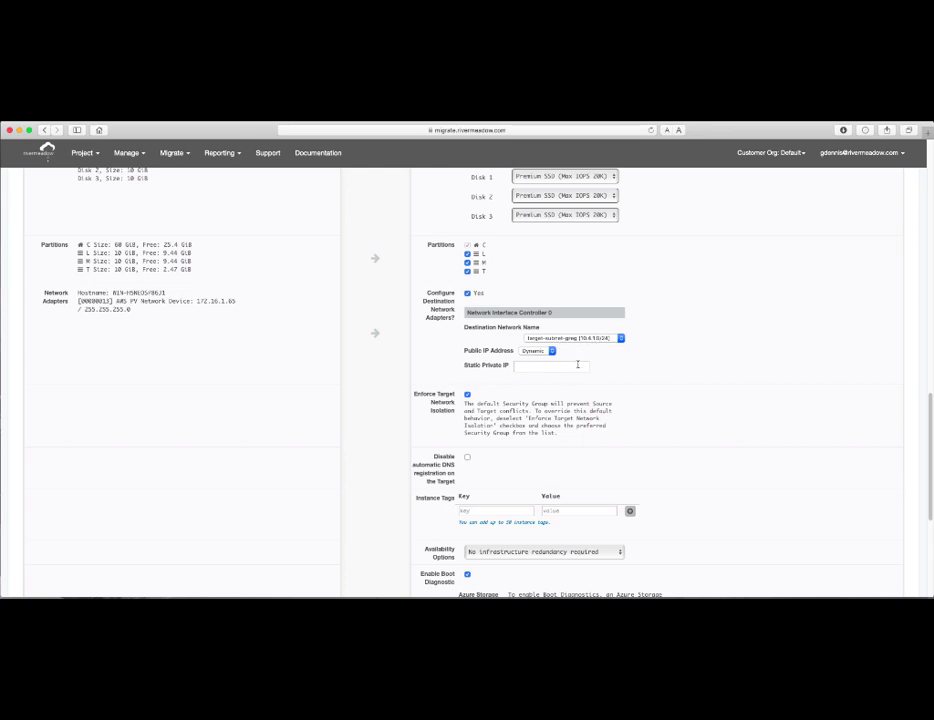
pyautogui.scroll(-3, 617, 373)
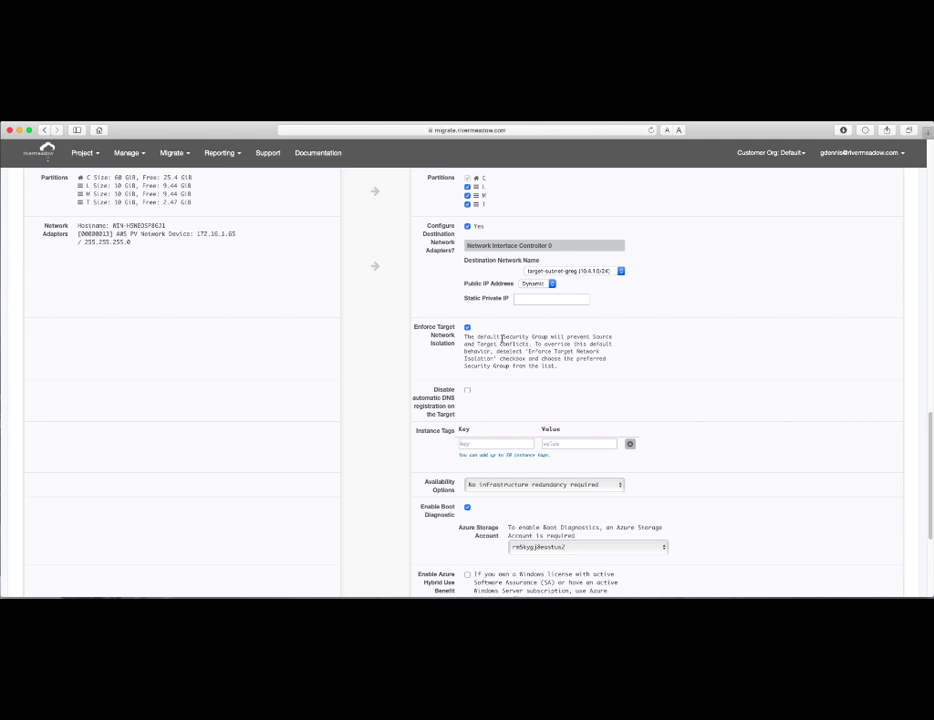
# Turn off target network isolation and choose the RiverMeadow-Isolated:greg-rg-demo security group.
pyautogui.click(467, 327)
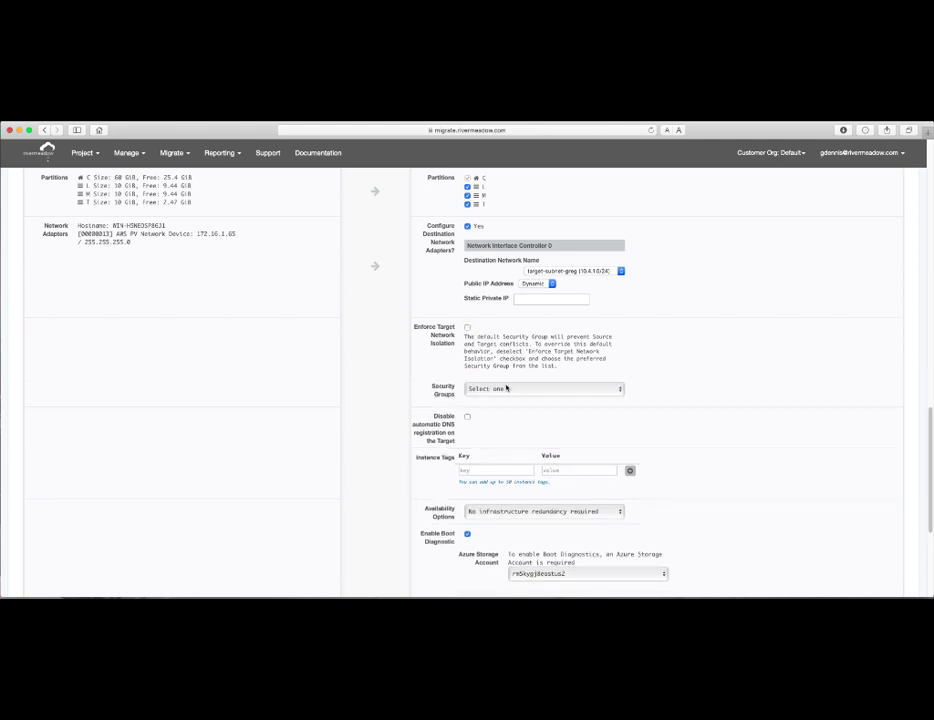
pyautogui.click(514, 392)
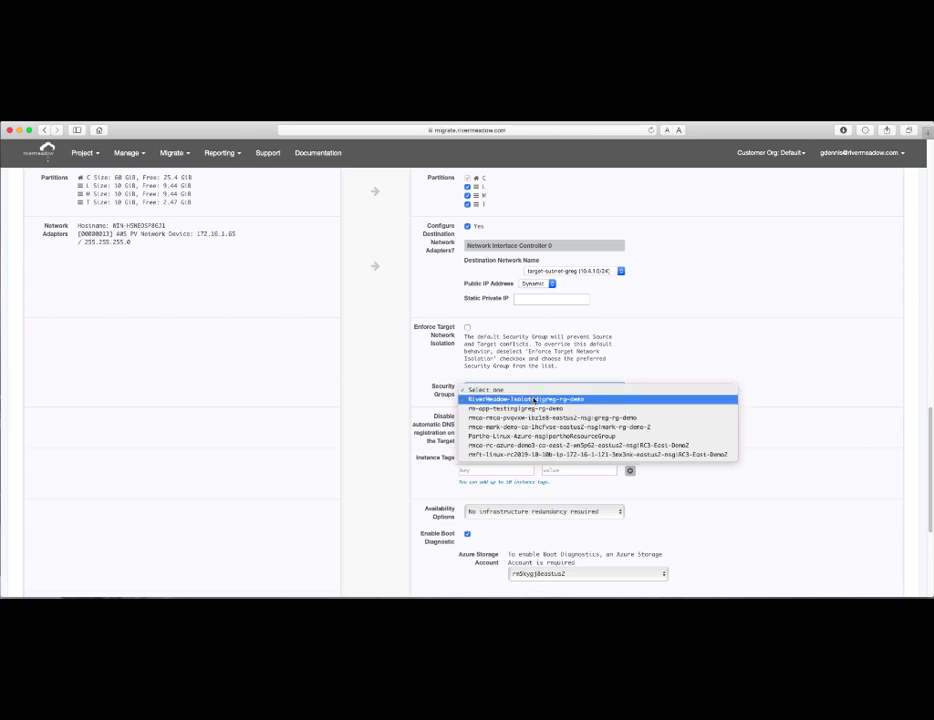
pyautogui.click(535, 399)
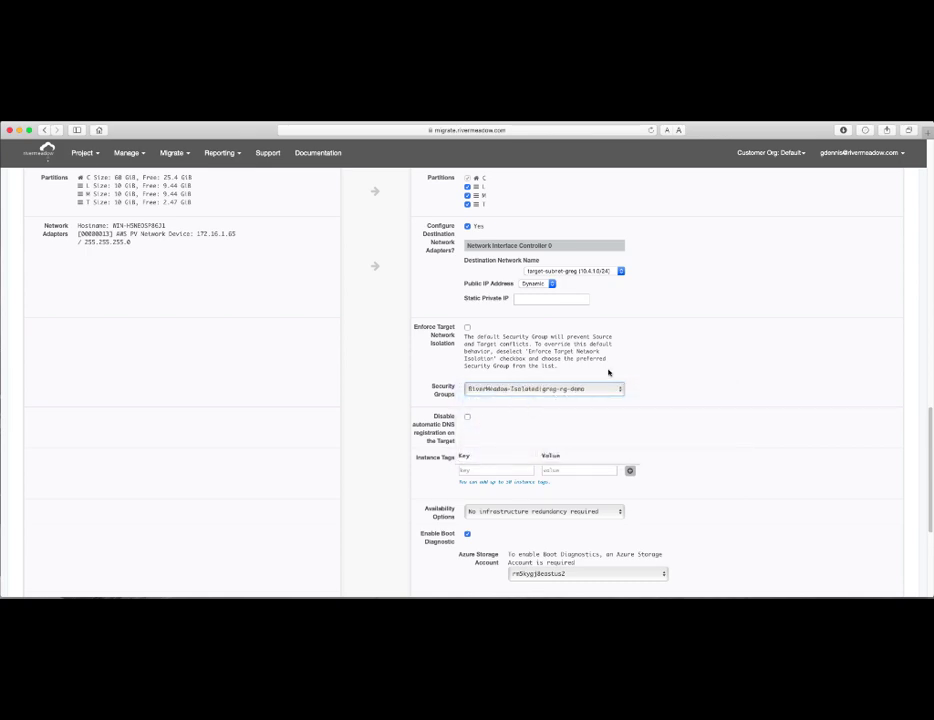
pyautogui.scroll(-2, 658, 376)
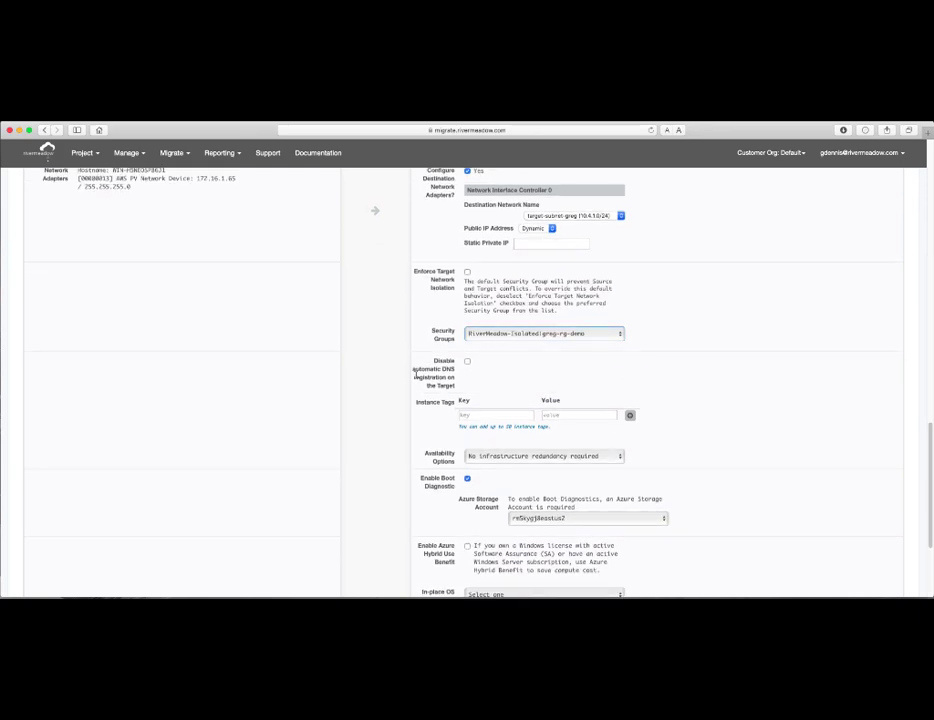
pyautogui.scroll(-2, 472, 372)
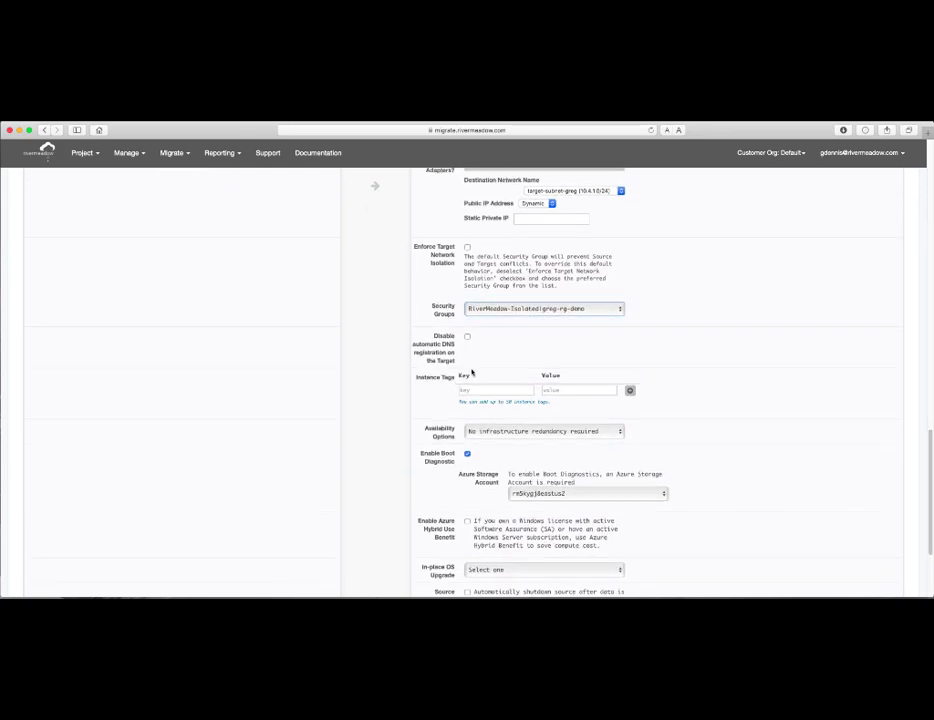
# Add an instance tag with key Owner and value RiverMeadow.
pyautogui.click(493, 368)
pyautogui.write('O')
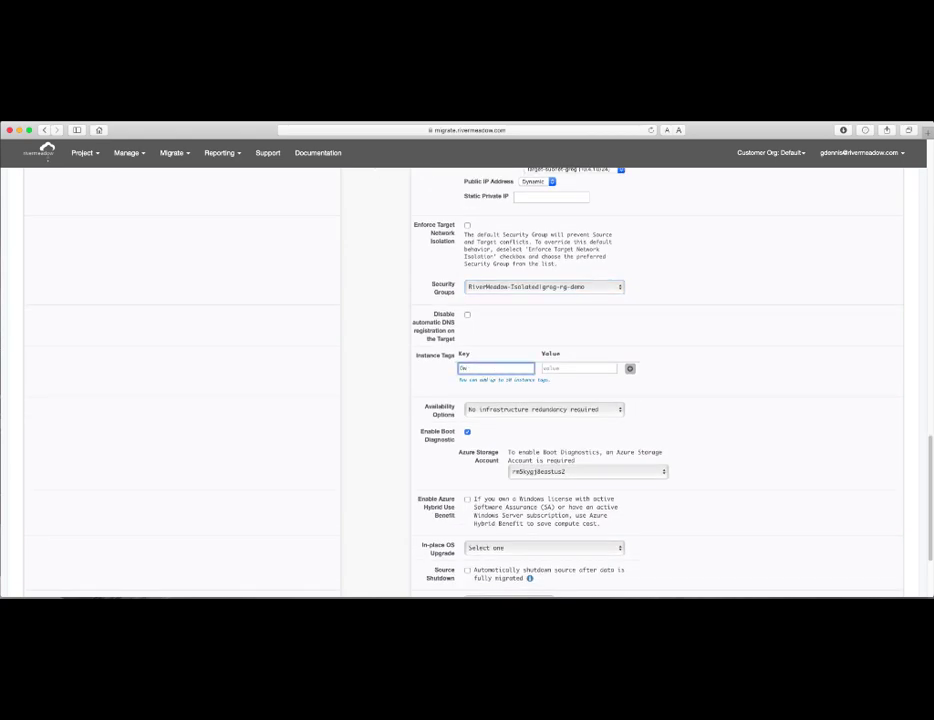
pyautogui.write('wner')
pyautogui.press('Tab')
pyautogui.write('Riv')
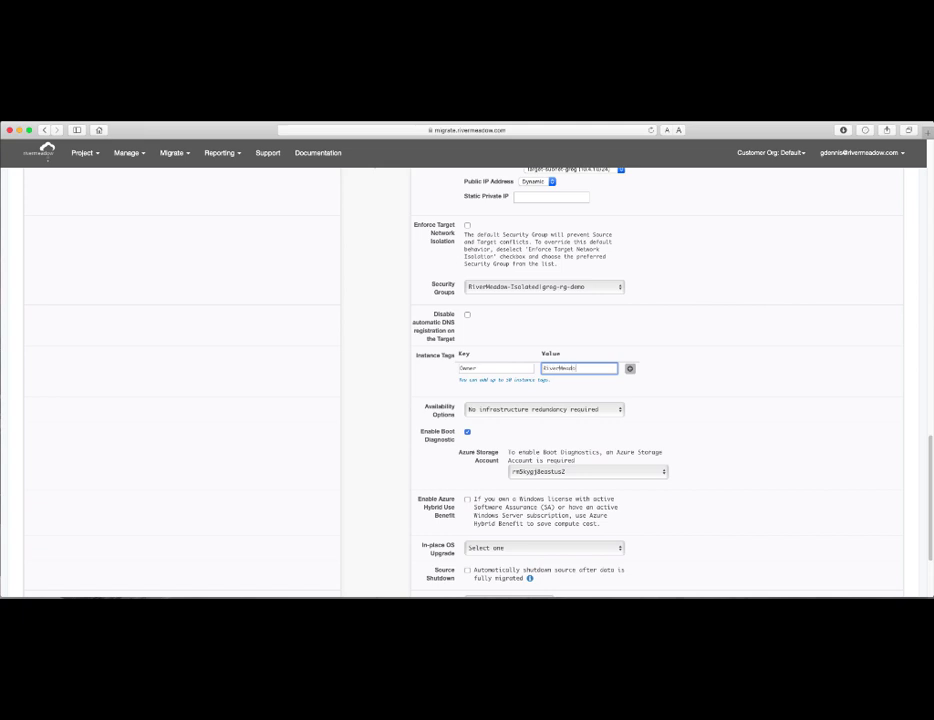
pyautogui.write('erMeadow')
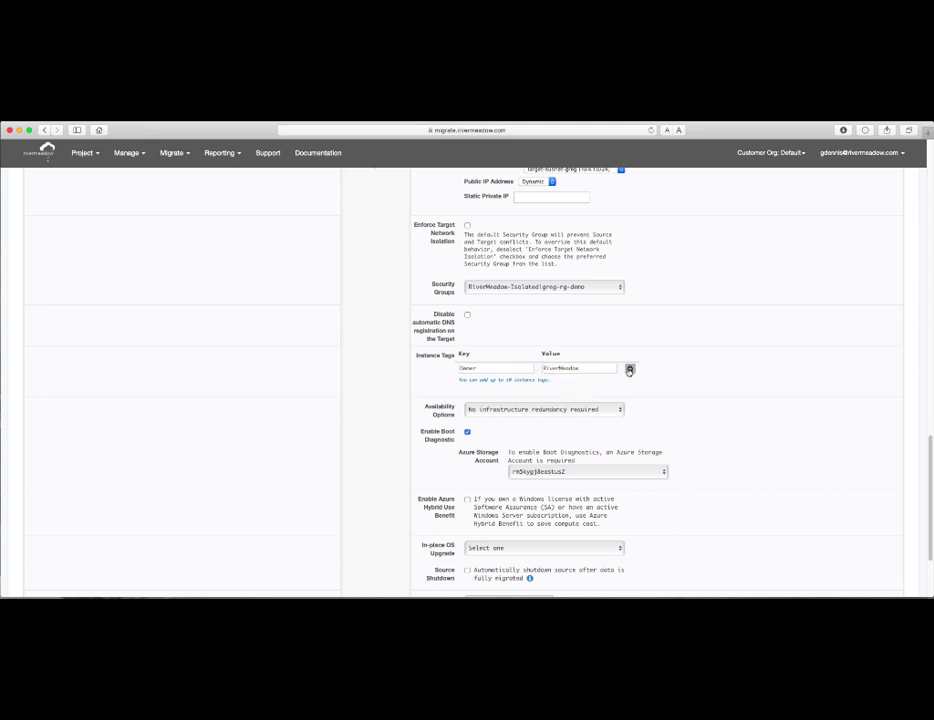
pyautogui.click(629, 368)
pyautogui.scroll(-3, 600, 388)
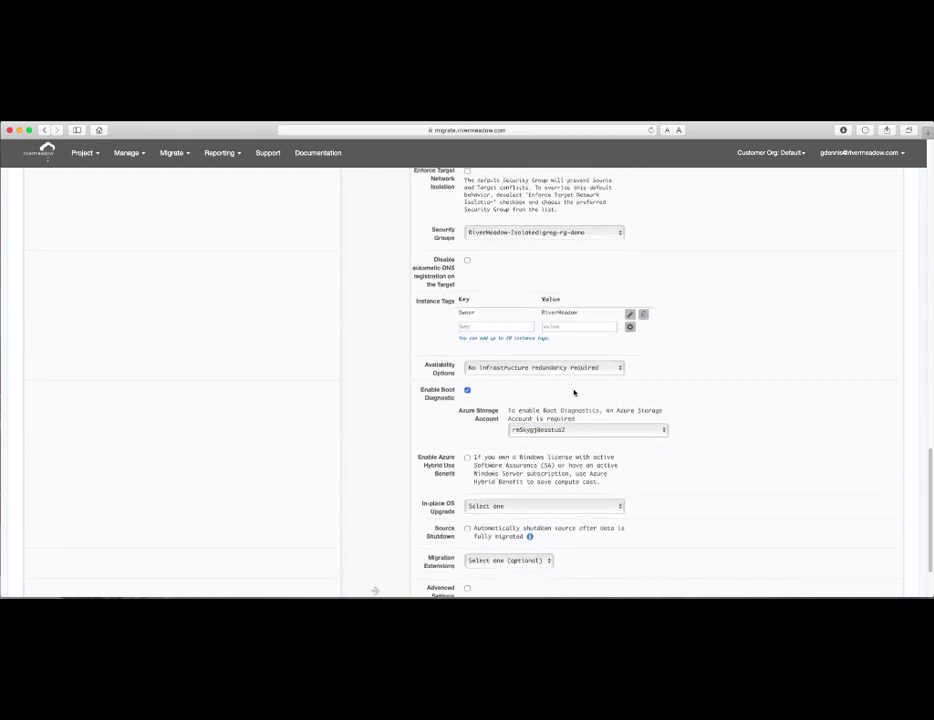
pyautogui.click(496, 354)
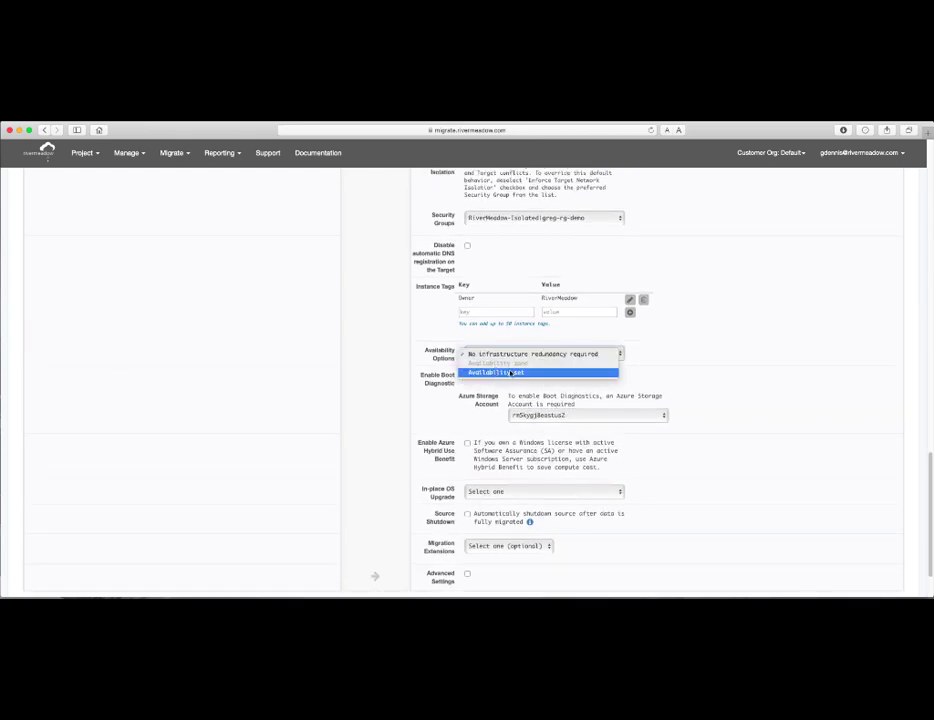
pyautogui.click(646, 377)
pyautogui.scroll(-3, 600, 377)
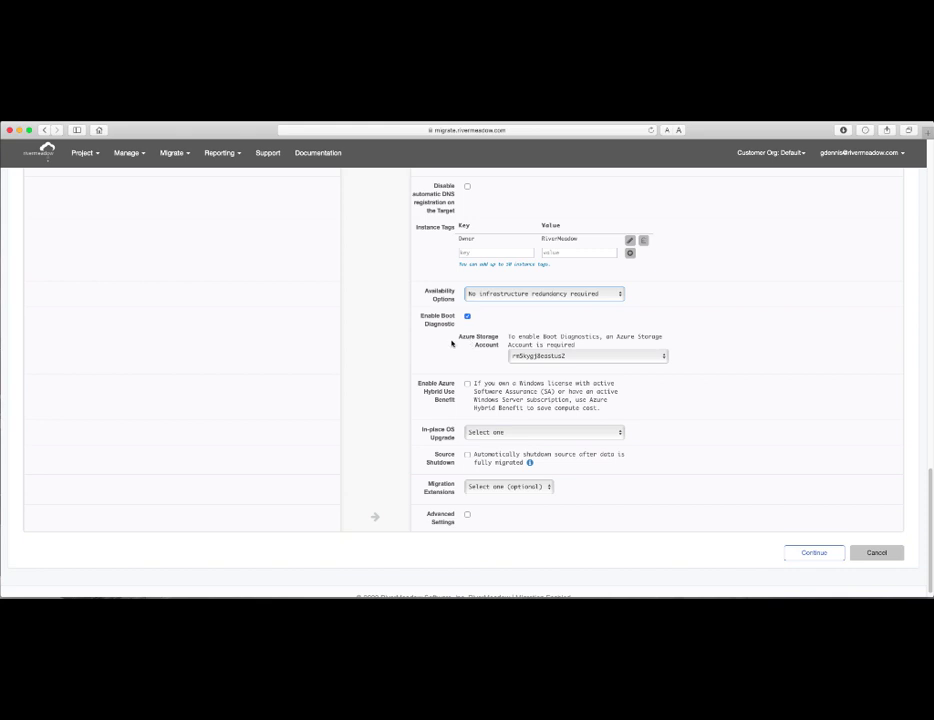
pyautogui.scroll(-1, 527, 370)
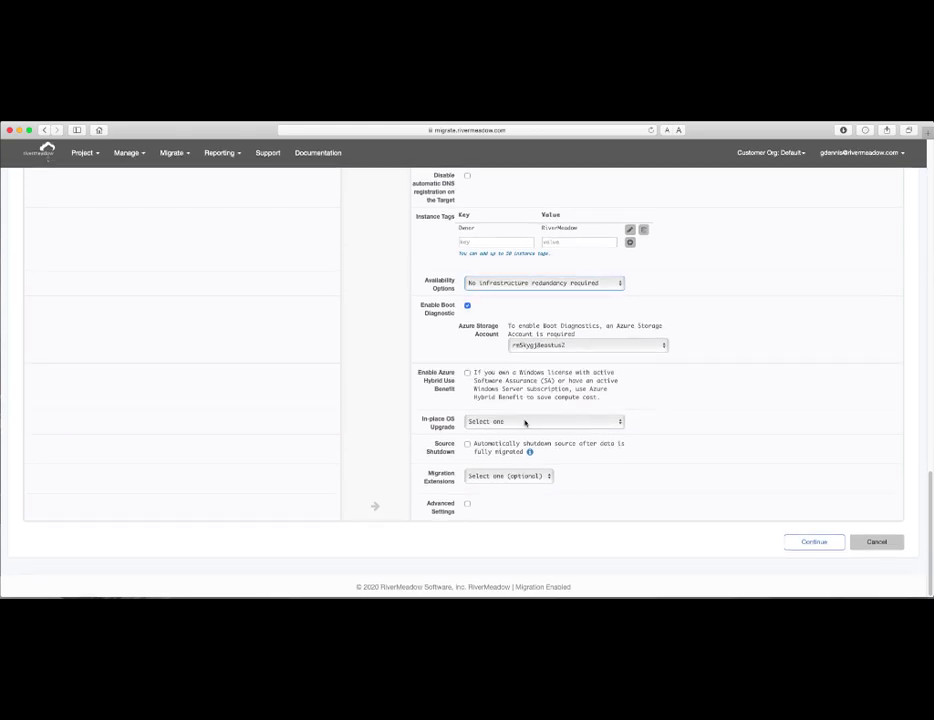
# Select an in-place upgrade to Windows Server 2019 Datacenter and the sql_ops_upgrade migration extension.
pyautogui.click(498, 423)
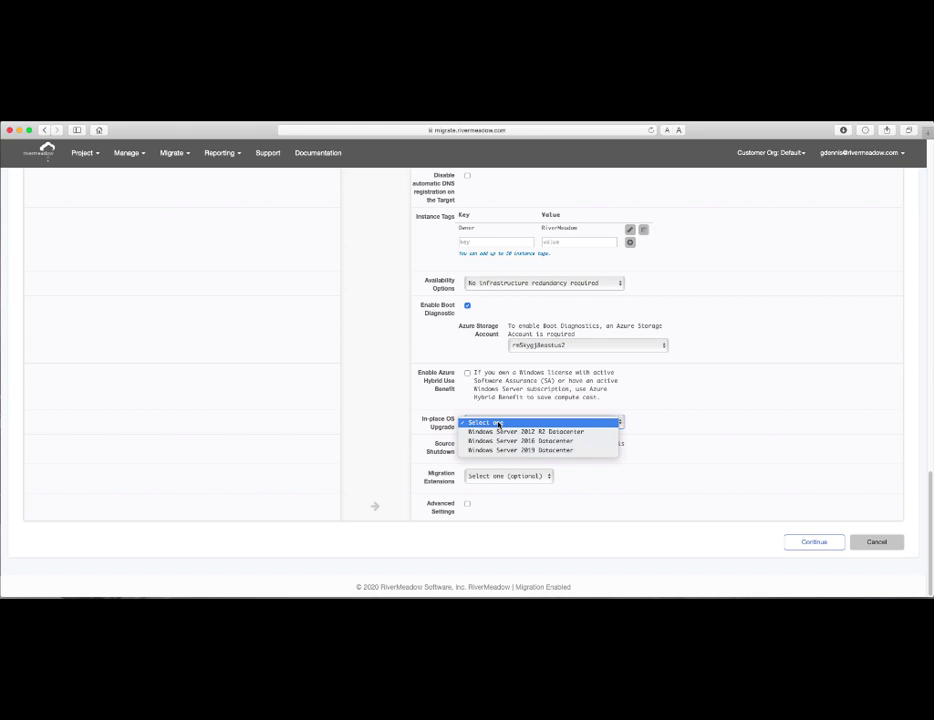
pyautogui.click(554, 451)
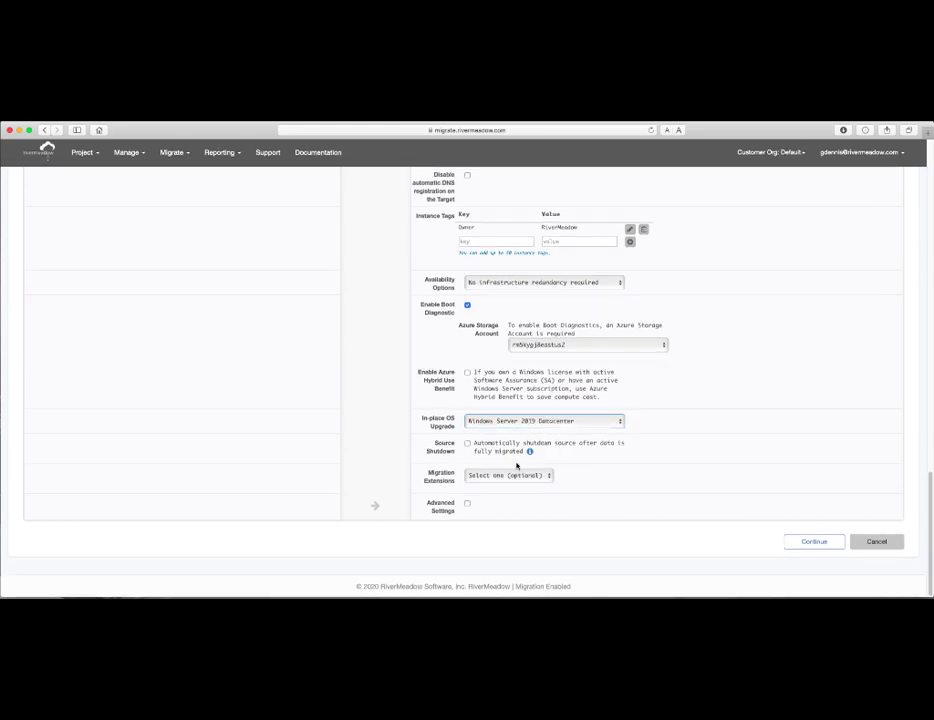
pyautogui.click(503, 476)
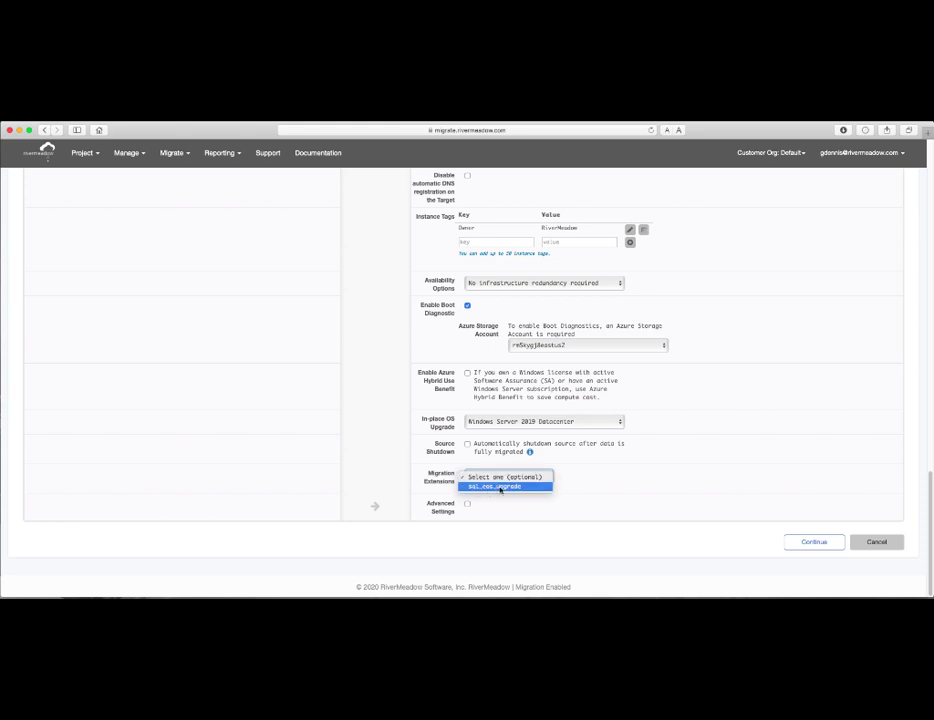
pyautogui.click(518, 488)
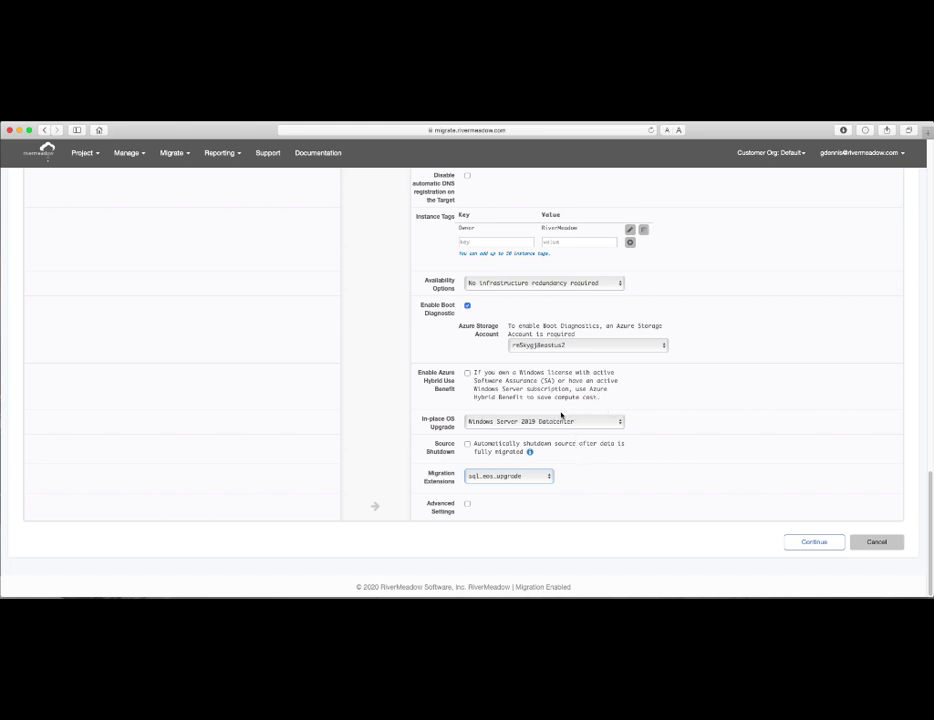
# Submit the migration settings, then view the migration's details down to Migration Steps.
pyautogui.press('Return')
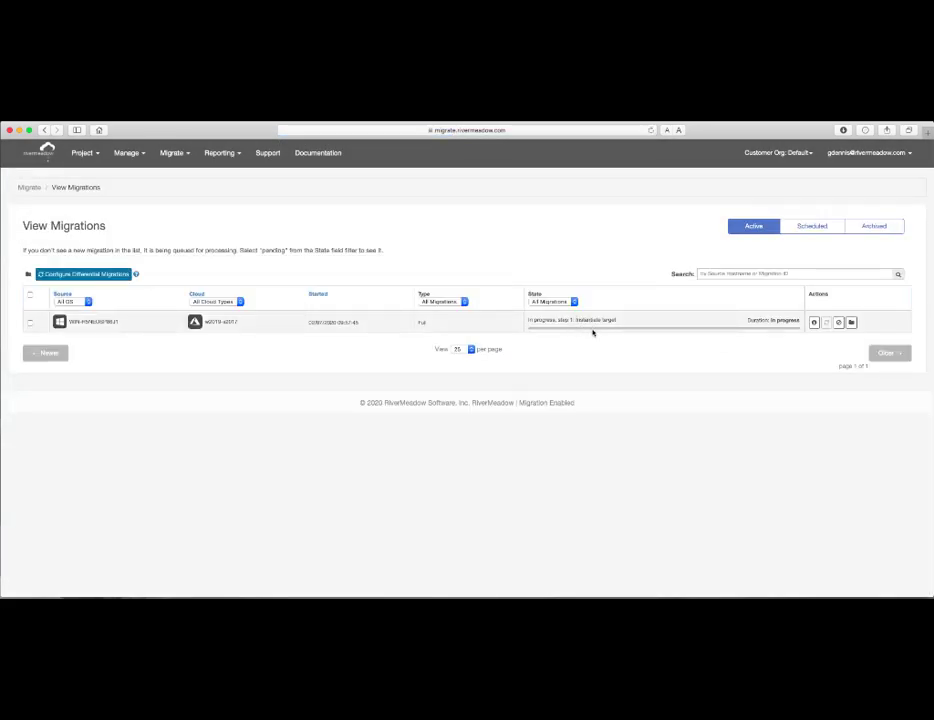
pyautogui.click(814, 322)
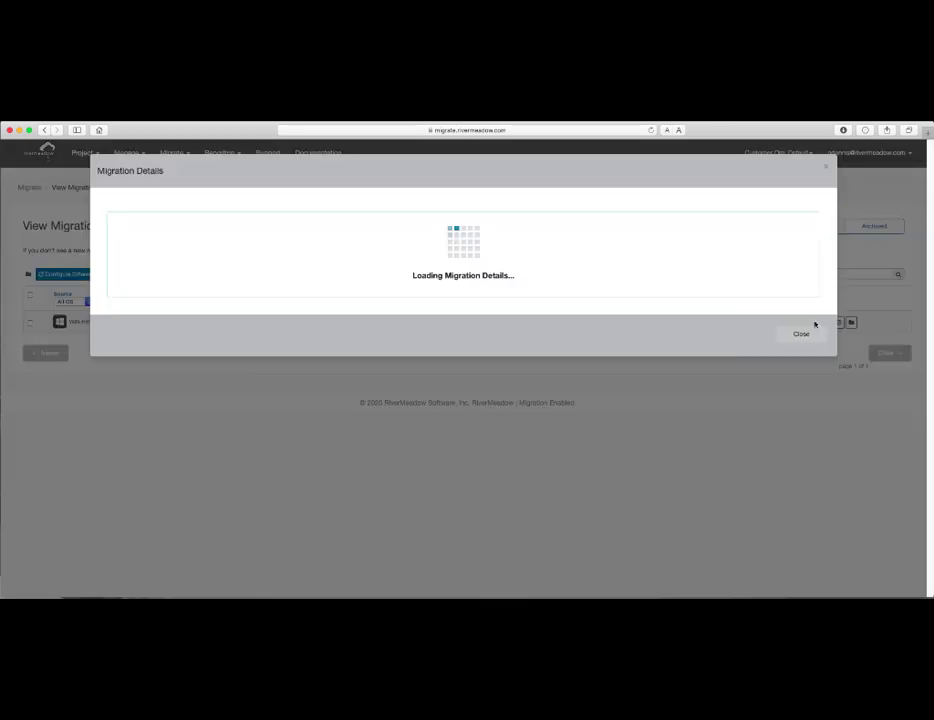
pyautogui.scroll(-2, 565, 273)
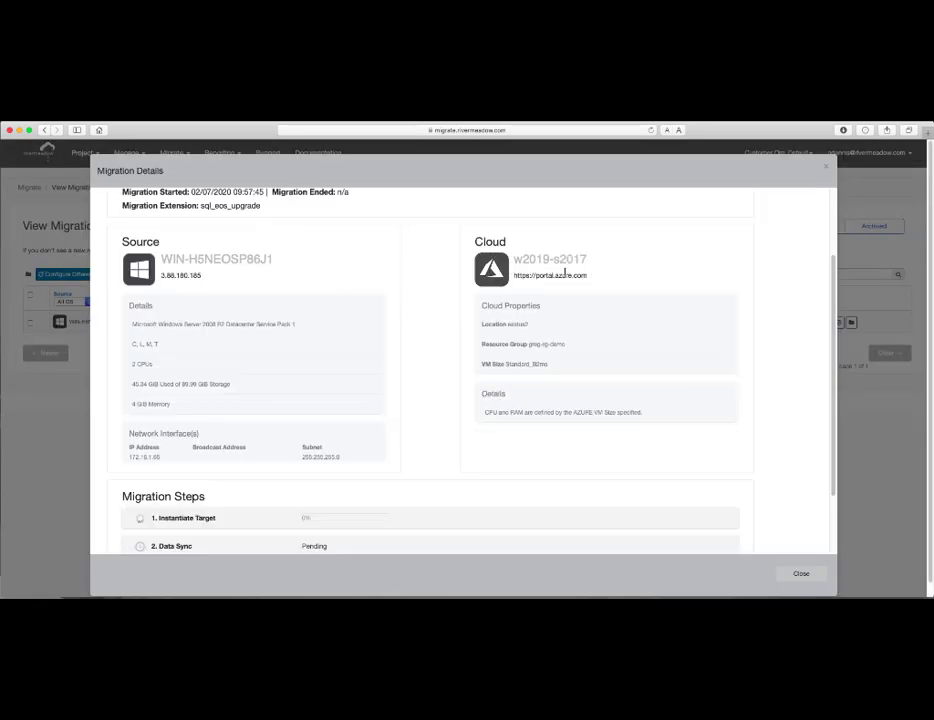
pyautogui.scroll(-3, 359, 292)
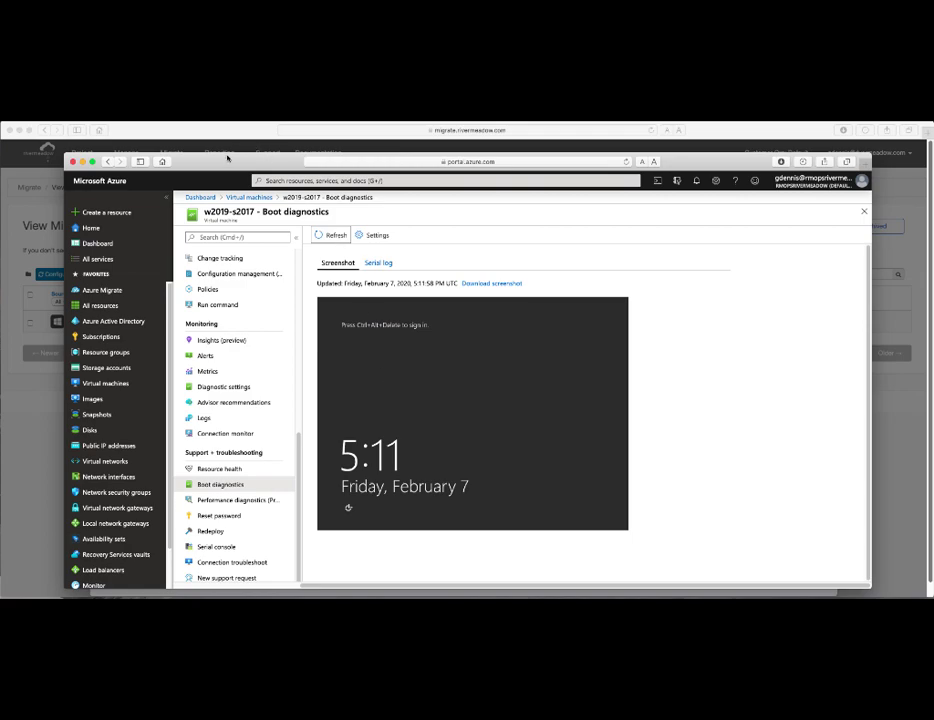
# Shift the Azure portal window showing w2019-s2017's boot diagnostics screenshot slightly aside.
pyautogui.moveTo(228, 163); pyautogui.dragTo(235, 162)
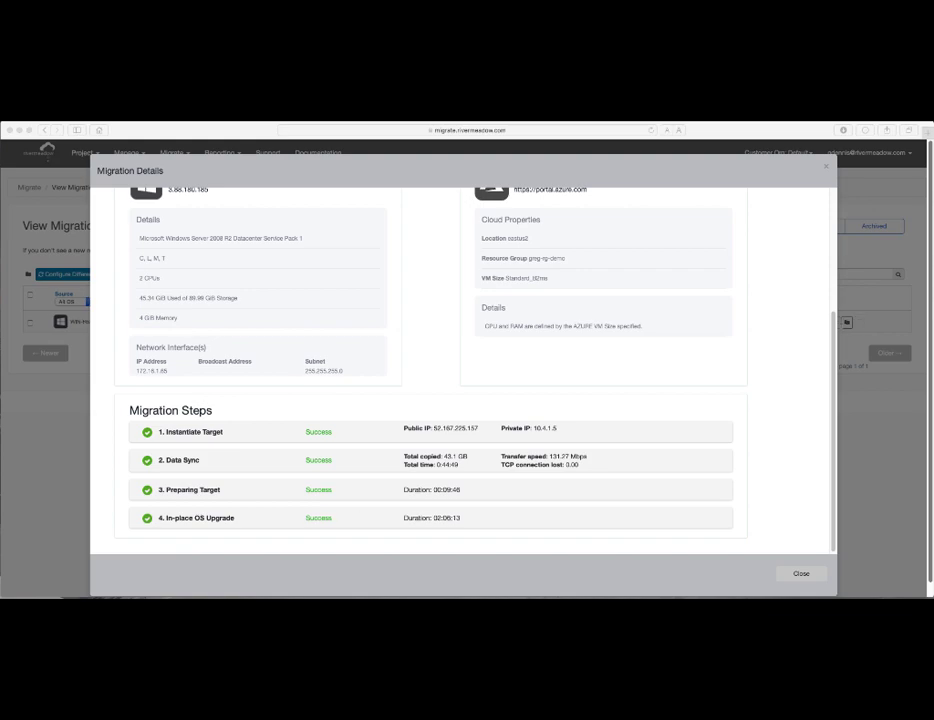
# Move the Azure window away to reveal the four successful migration steps.
pyautogui.moveTo(930, 152); pyautogui.dragTo(242, 156)
# Center the Migration Completed email and scroll to its Migration Summary.
pyautogui.moveTo(598, 207); pyautogui.dragTo(447, 173)
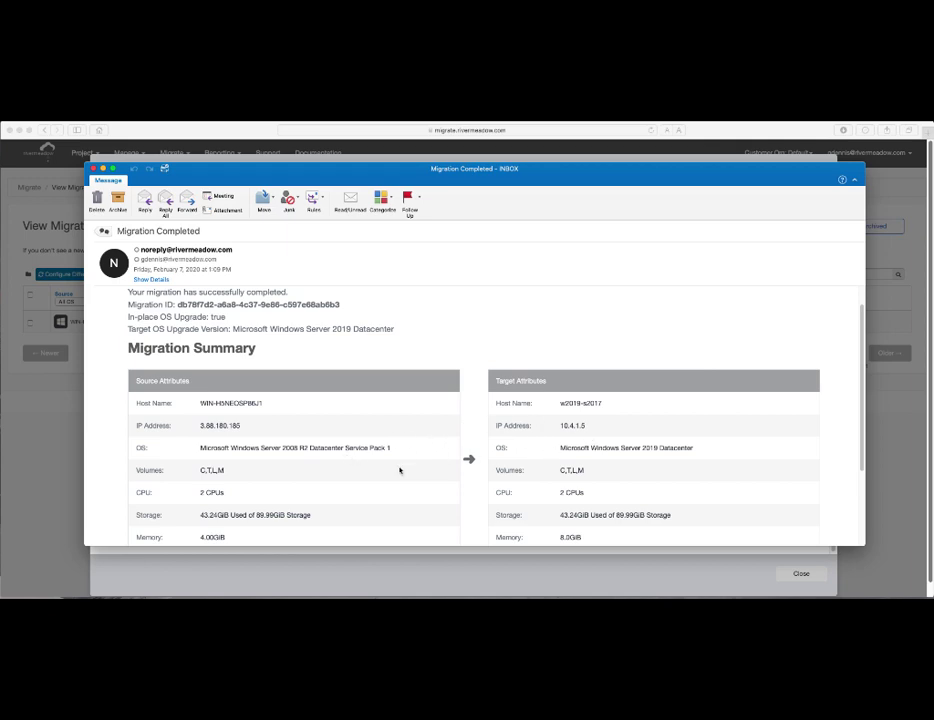
pyautogui.scroll(-2, 385, 474)
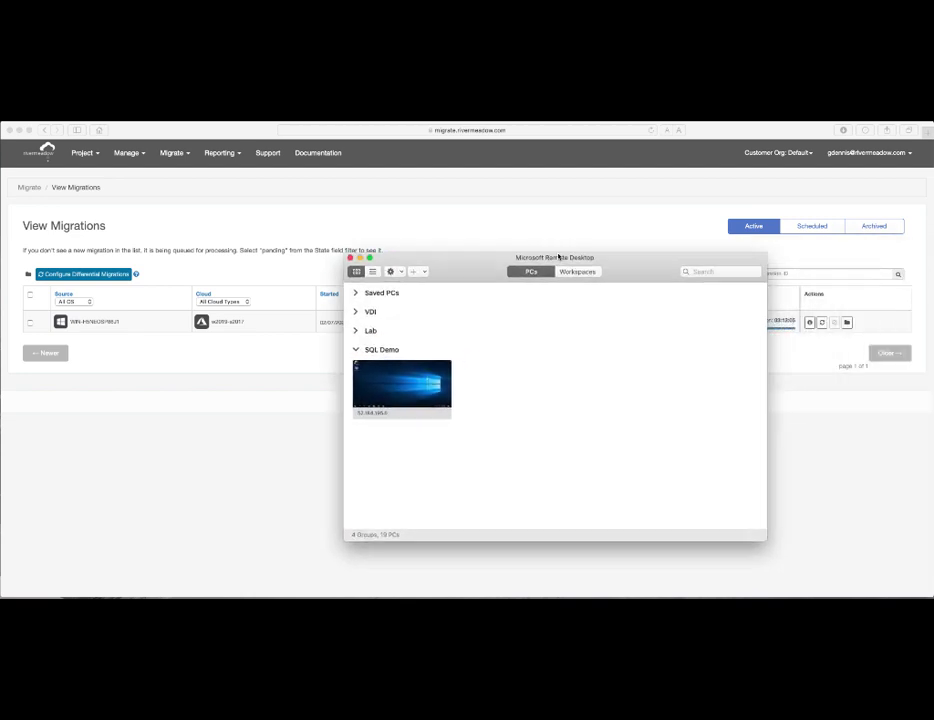
# Connect to the SQL Demo PC, dismissing the Windows Admin Center prompt and Server Manager.
pyautogui.moveTo(546, 252); pyautogui.dragTo(494, 217)
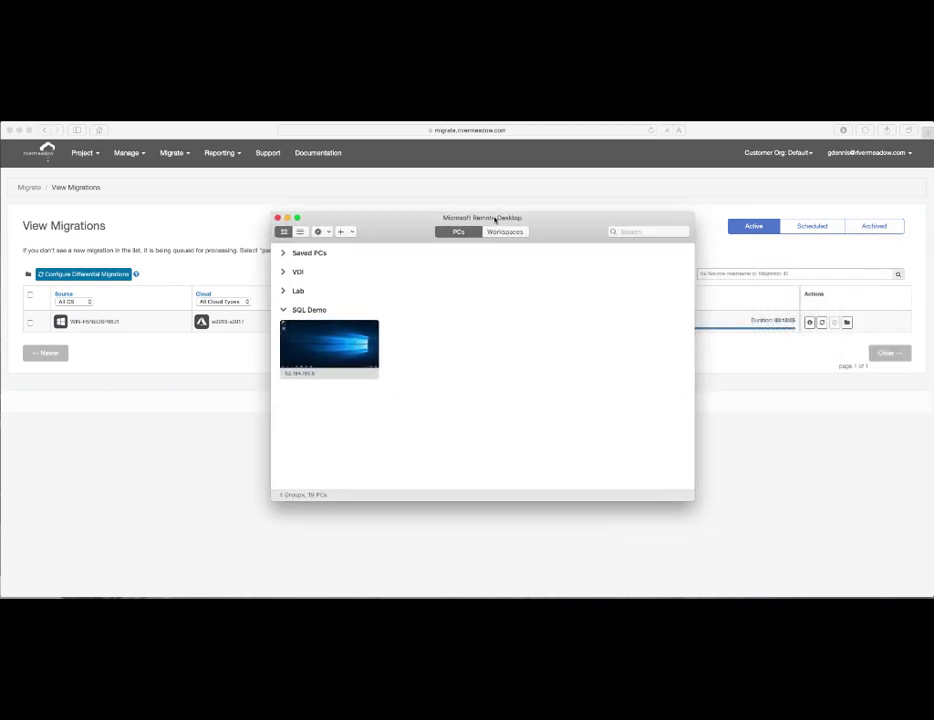
pyautogui.doubleClick(323, 352)
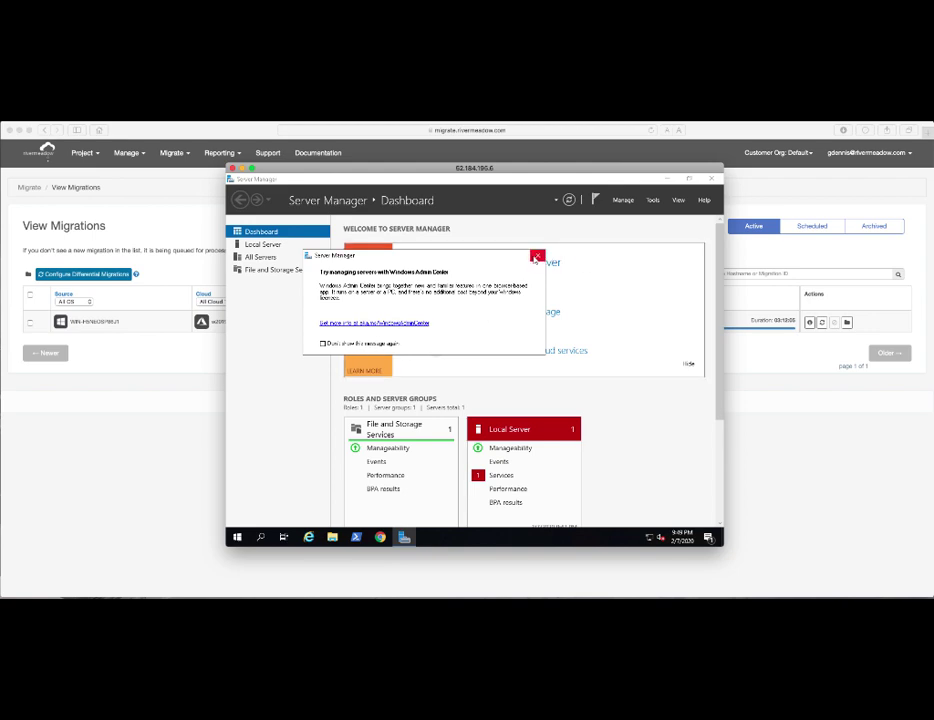
pyautogui.click(536, 258)
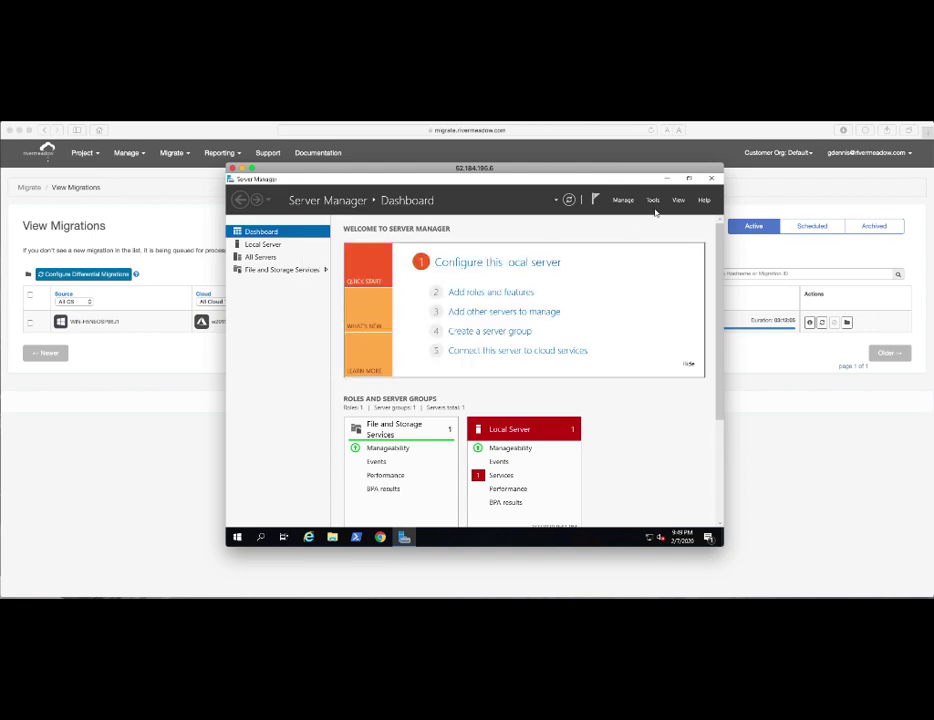
pyautogui.click(712, 179)
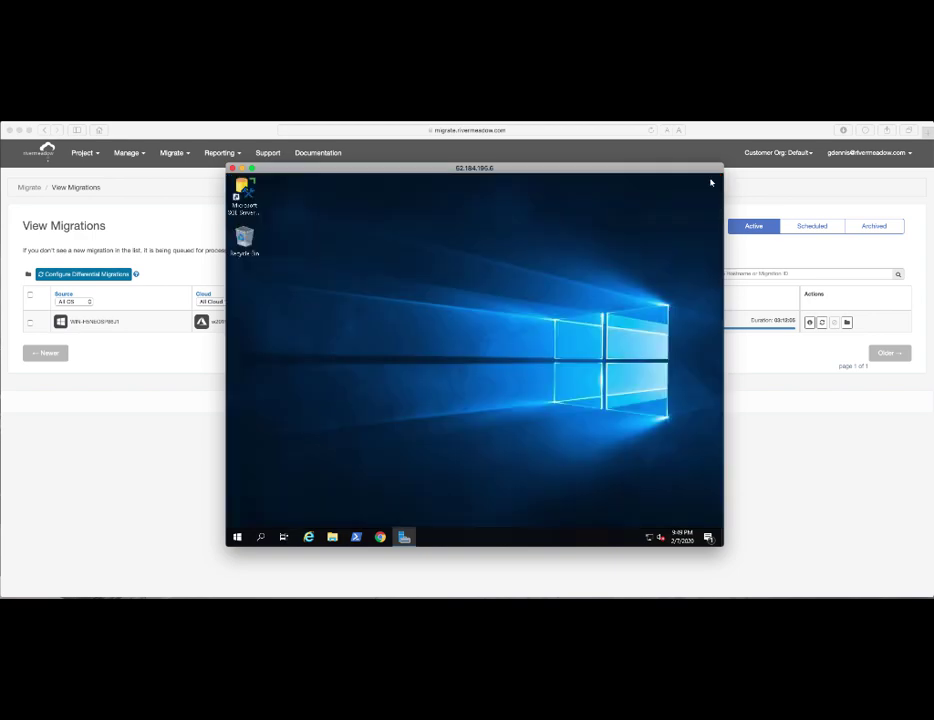
# Browse the Start menu's Microsoft SQL Server 2017 and SQL Server Tools 18 groups.
pyautogui.click(237, 538)
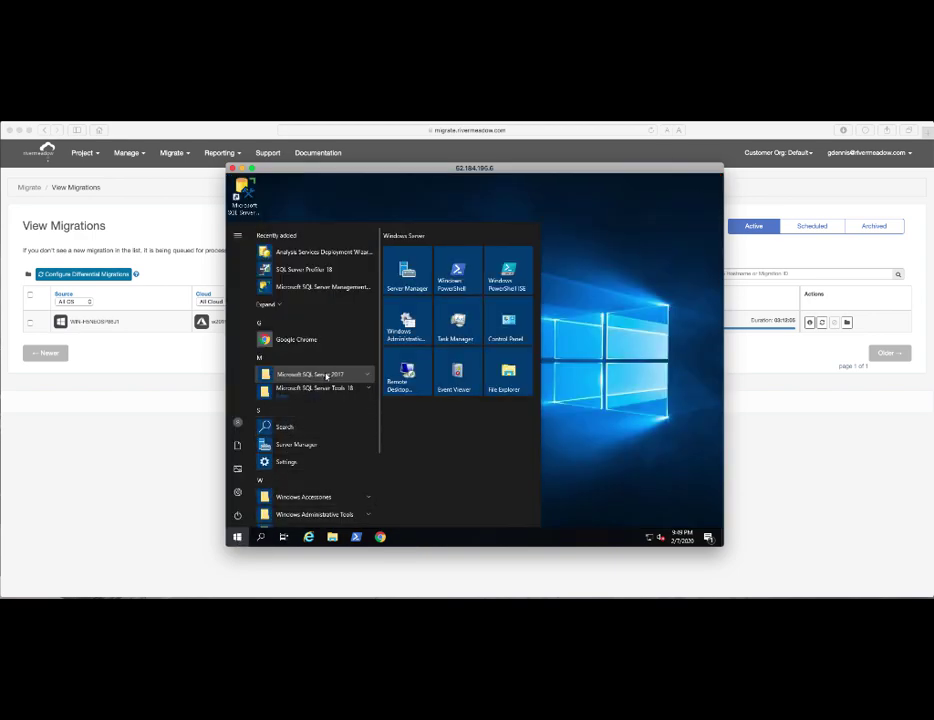
pyautogui.click(324, 374)
pyautogui.click(334, 463)
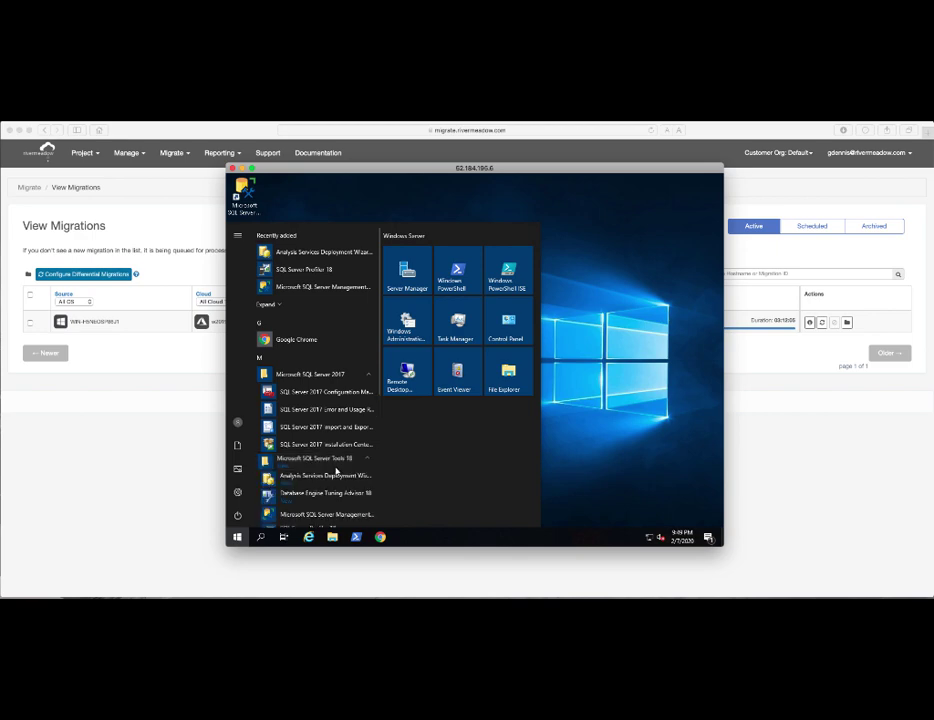
pyautogui.scroll(-2, 336, 488)
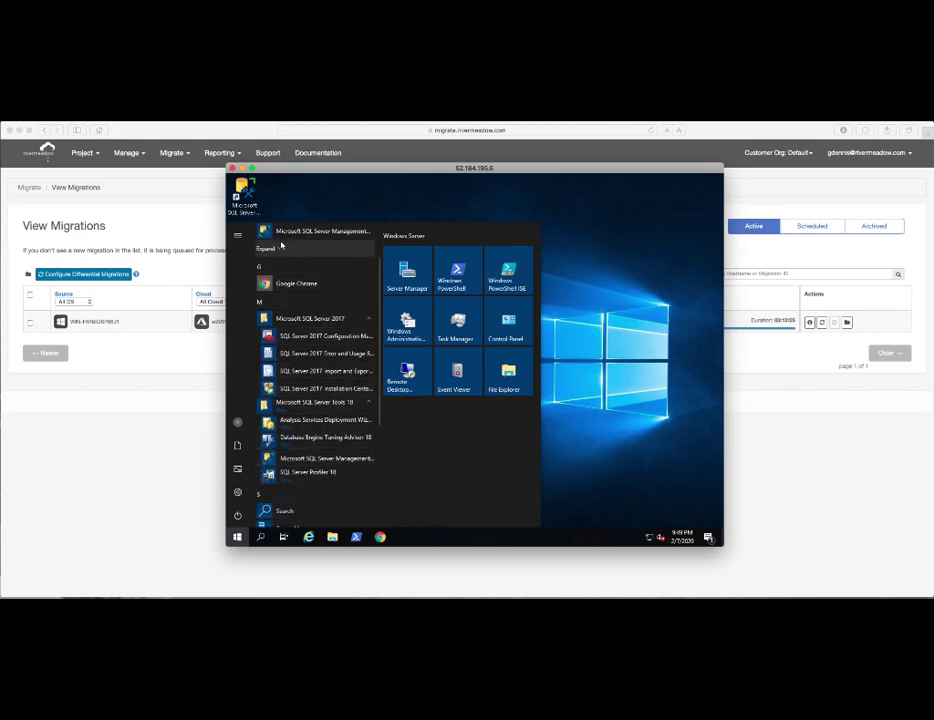
# Connect SSMS 18 with Windows Authentication and expand Databases to list CRM, ERP, ReportServer, StockTrader.
pyautogui.doubleClick(244, 202)
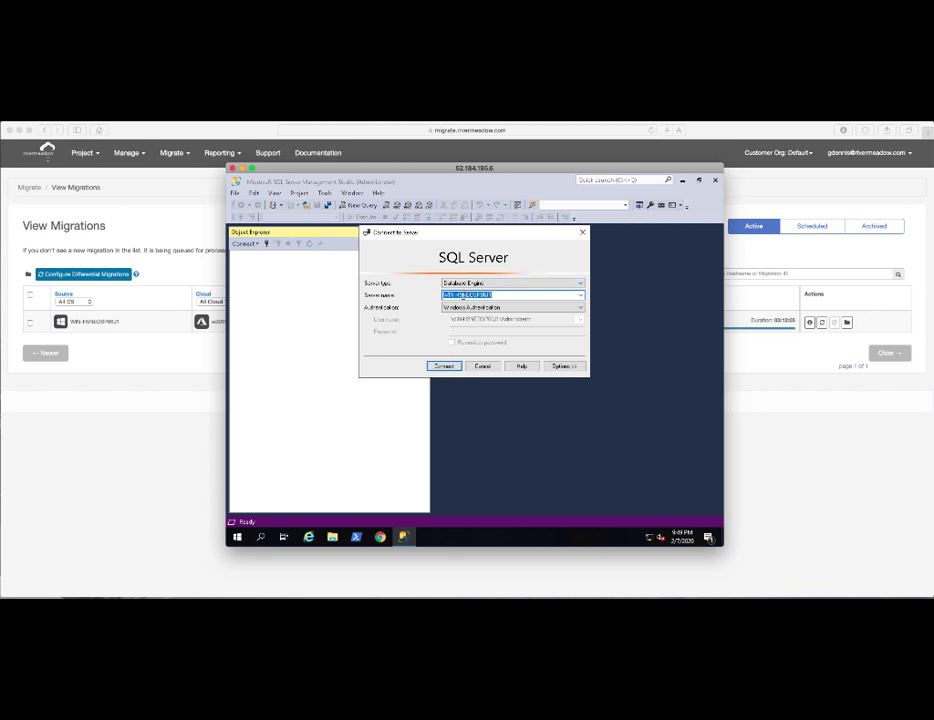
pyautogui.click(469, 311)
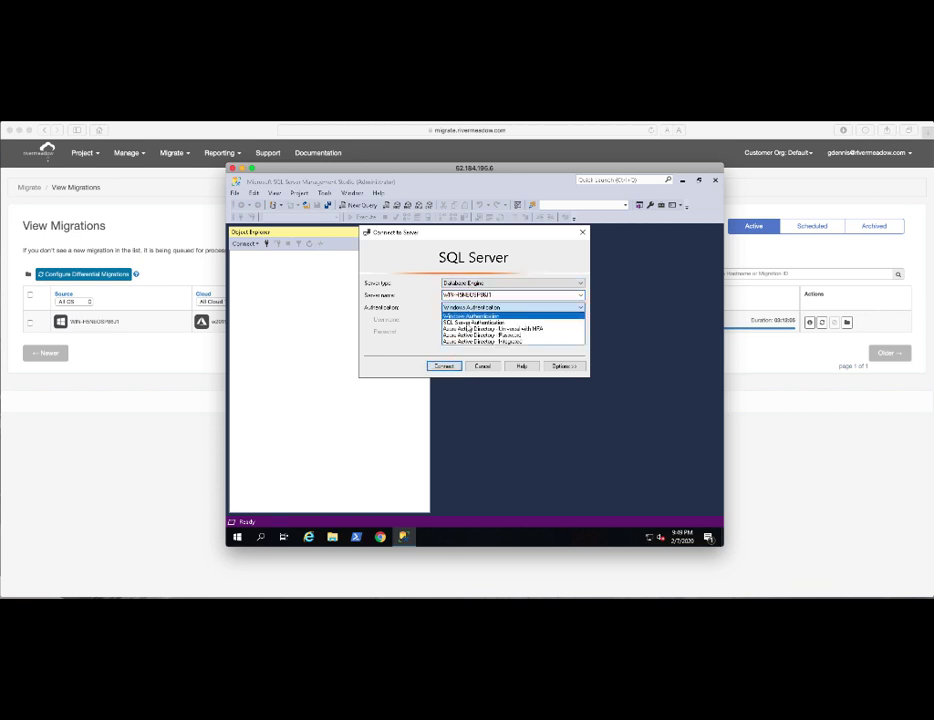
pyautogui.click(470, 316)
pyautogui.click(445, 366)
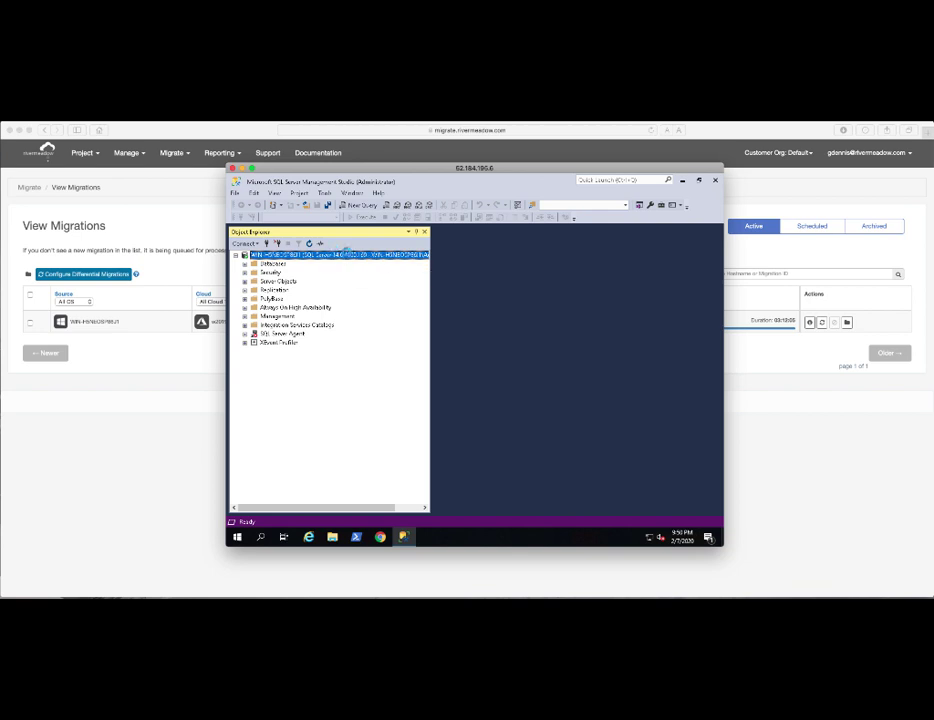
pyautogui.click(244, 263)
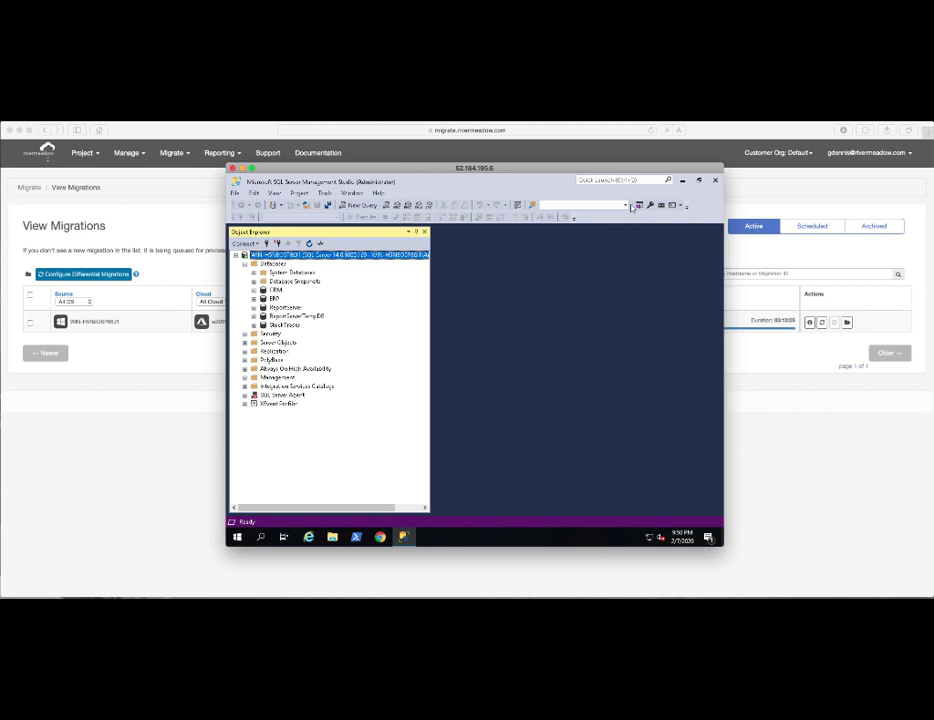
# Close SQL Server Management Studio and go to Apps & features in Windows Settings.
pyautogui.click(714, 182)
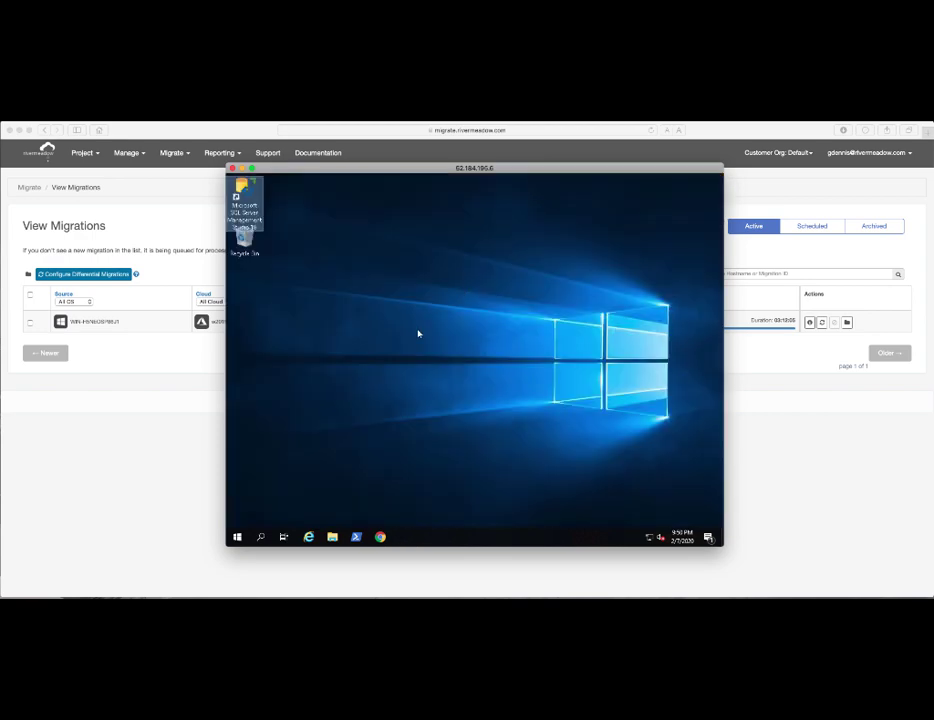
pyautogui.rightClick(238, 537)
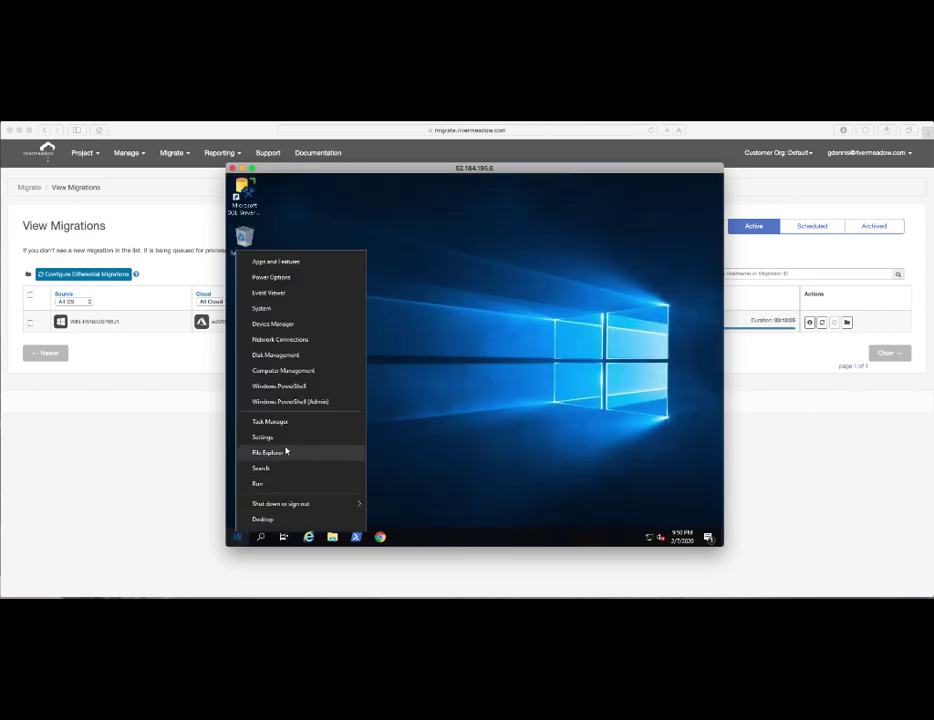
pyautogui.click(277, 435)
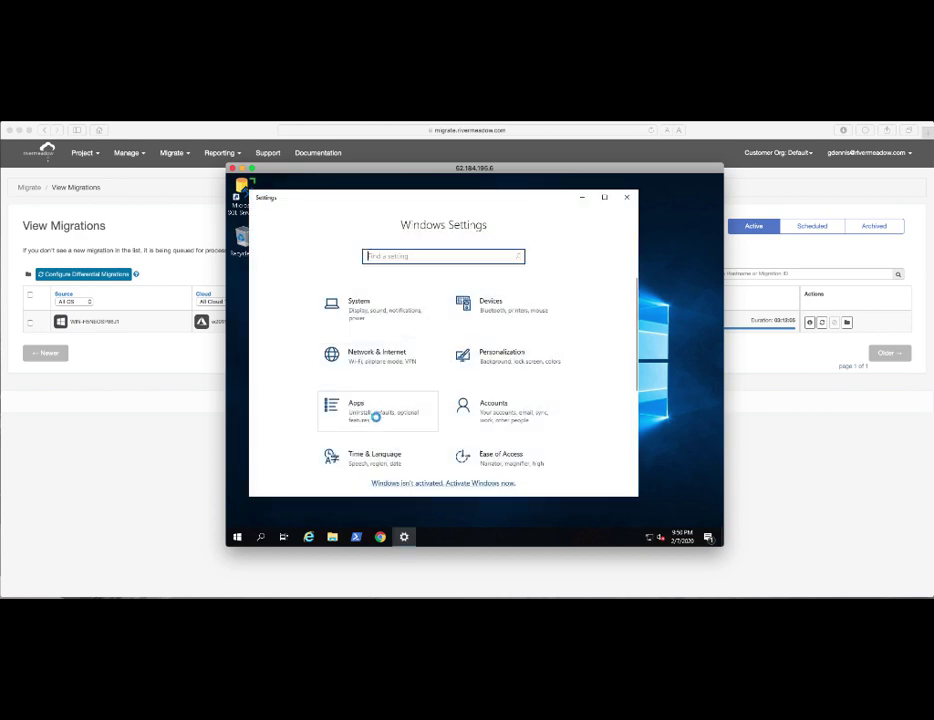
pyautogui.click(376, 414)
# Scroll the installed programs to confirm SQL Server 2017 (64-bit) and Management Studio 18.4.
pyautogui.scroll(-3, 520, 385)
pyautogui.scroll(-3, 521, 387)
pyautogui.scroll(-2, 520, 385)
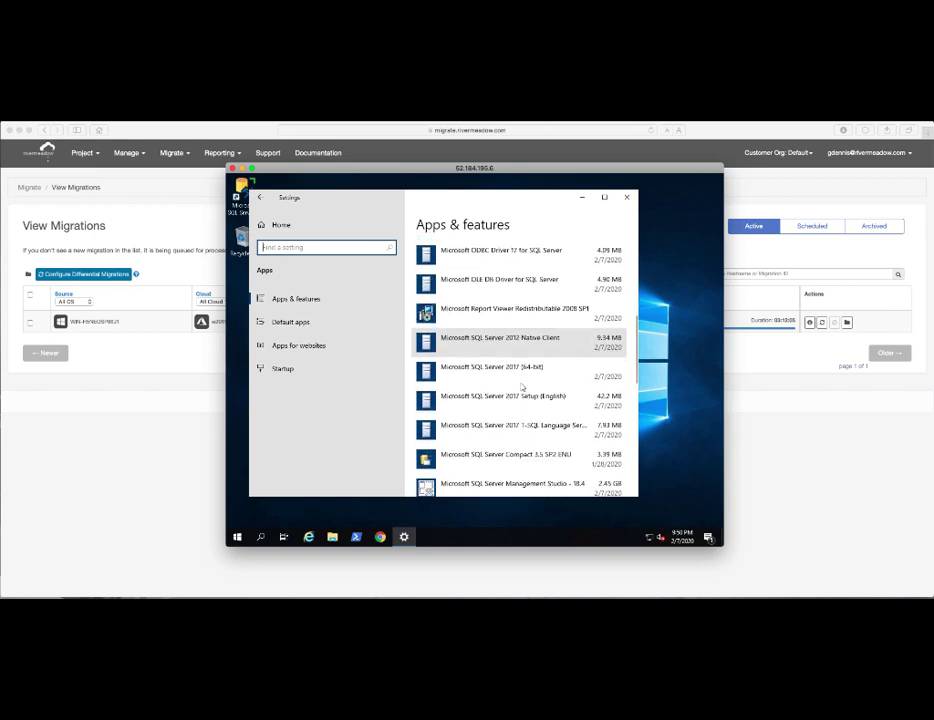
pyautogui.scroll(-2, 521, 386)
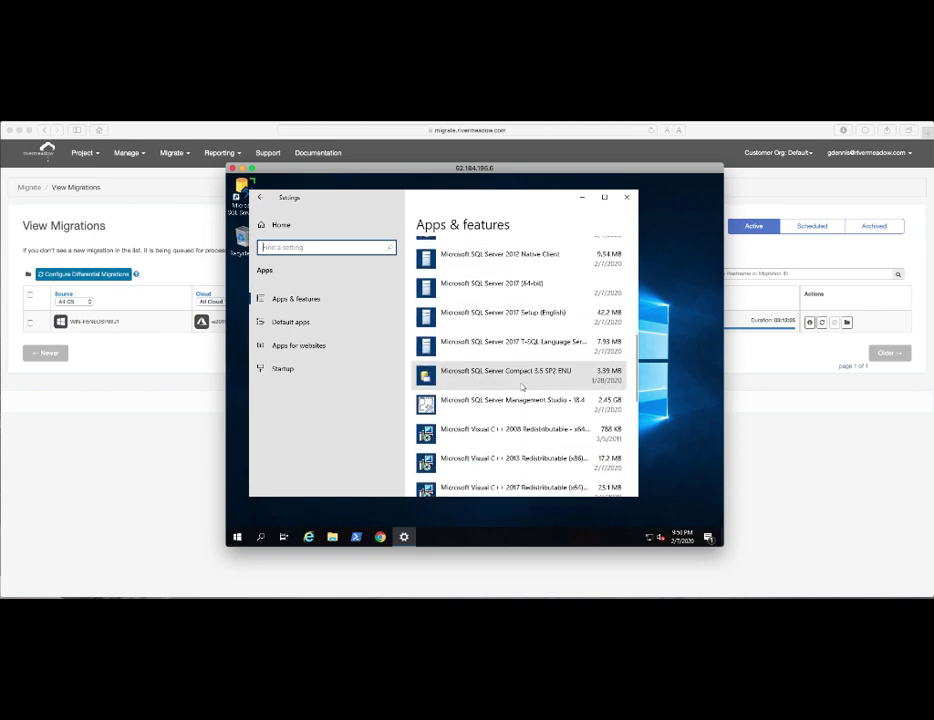
pyautogui.scroll(-3, 521, 387)
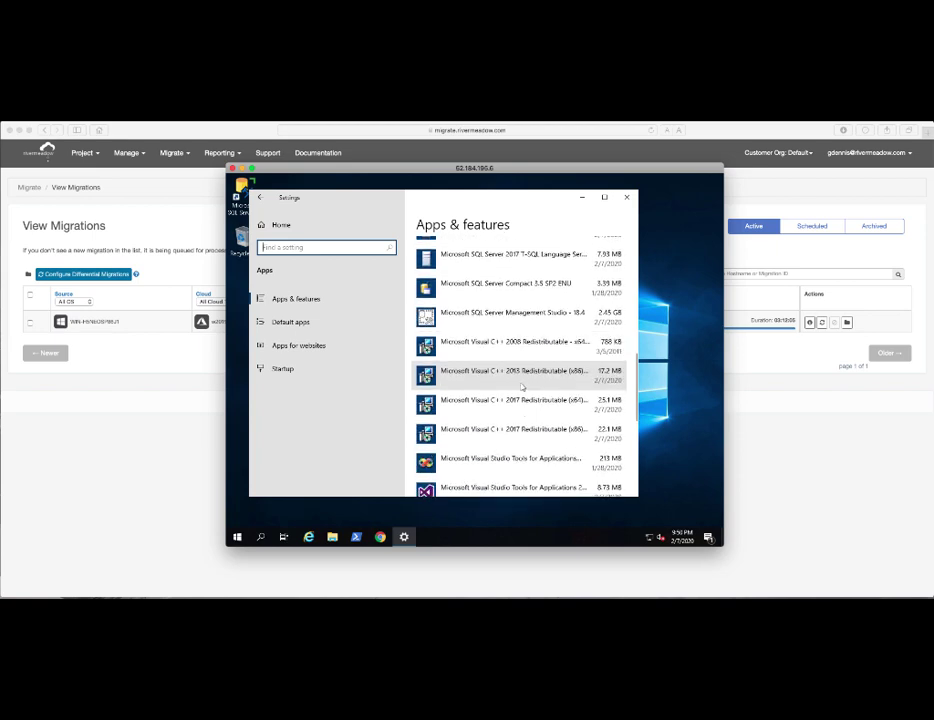
pyautogui.scroll(-3, 521, 387)
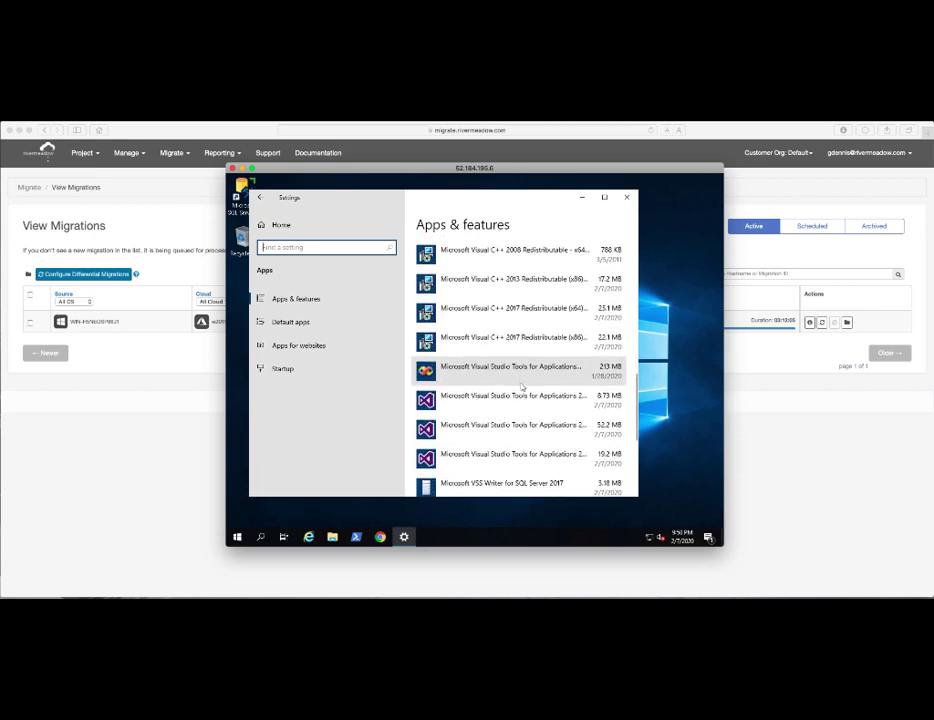
pyautogui.scroll(-2, 521, 387)
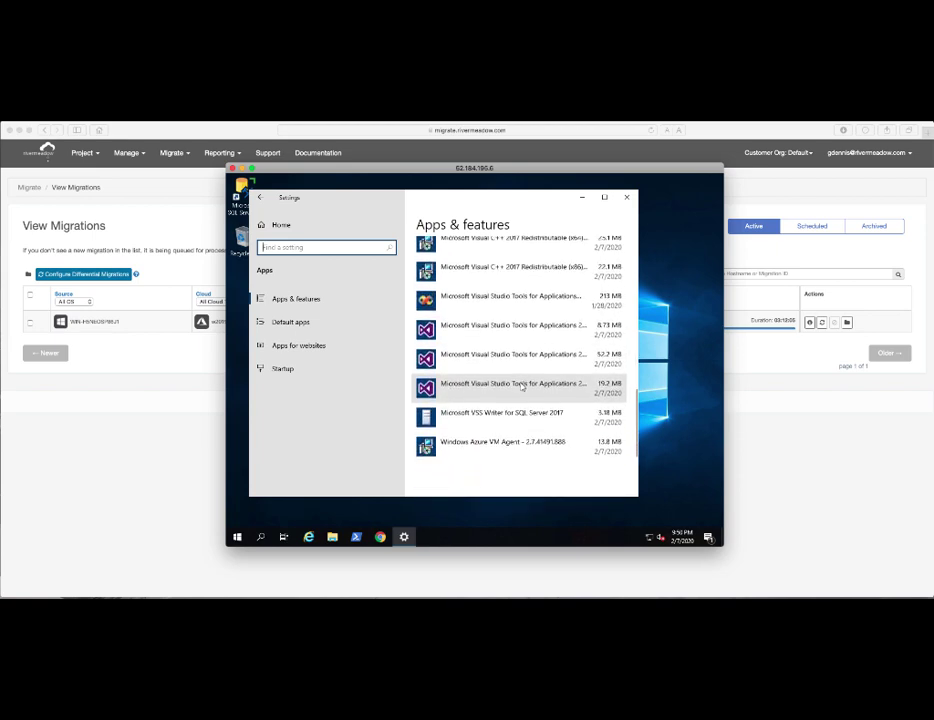